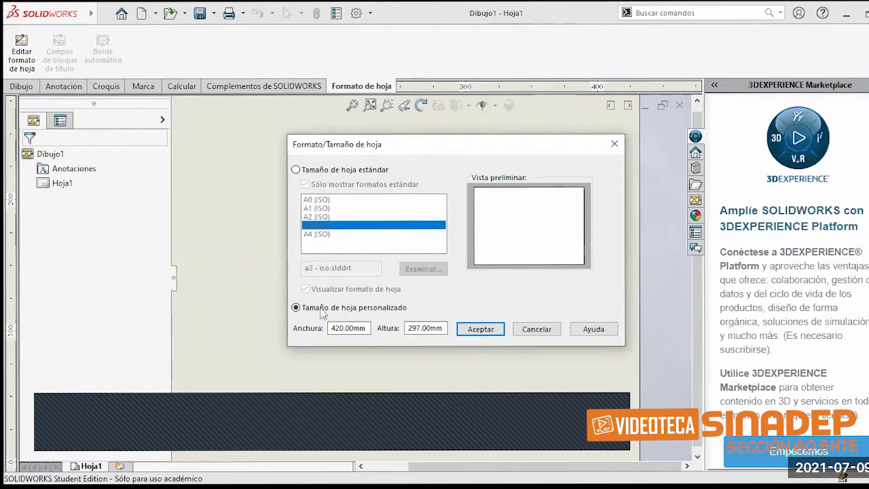
- Set the drawing sheet to the standard A3 (ISO) size with its sheet format displayed
{"action": "left_click", "coordinate": [296, 170]}
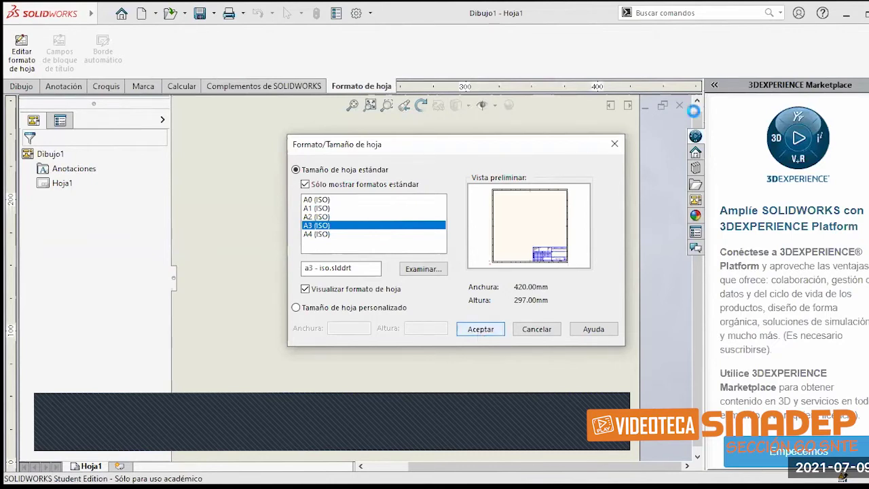
{"action": "key", "text": "Return"}
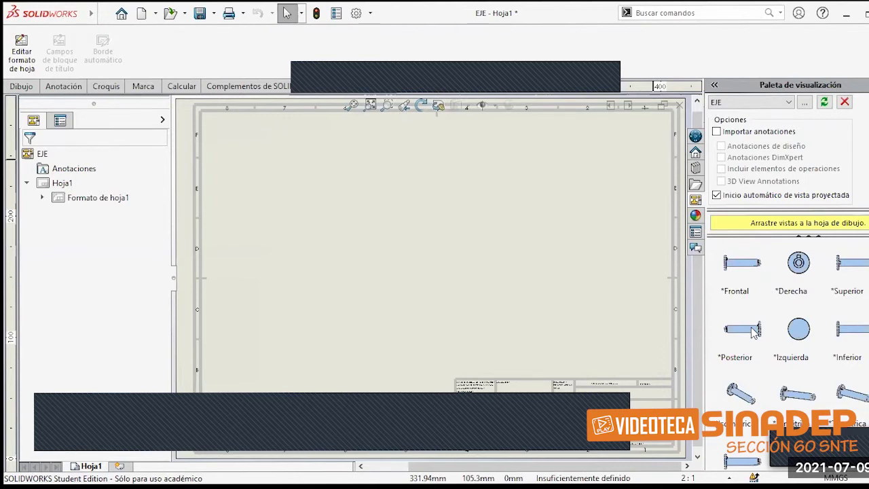
- Place the EJE part's Posterior view mid-sheet and project views above, below and to both sides, plus an isometric at the sheet's upper left
{"action": "mouse_move", "coordinate": [754, 331]}
{"action": "left_mouse_down"}
{"action": "mouse_move", "coordinate": [426, 248]}
{"action": "mouse_move", "coordinate": [304, 239]}
{"action": "left_mouse_up"}
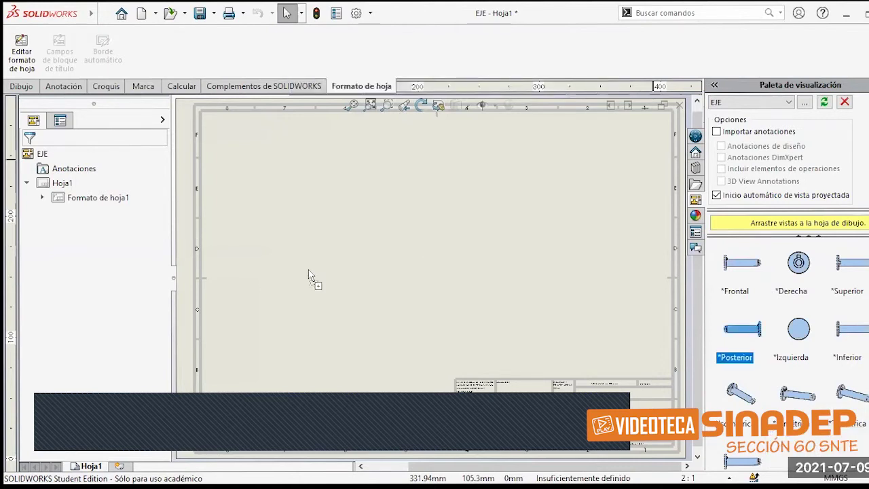
{"action": "left_click", "coordinate": [411, 272]}
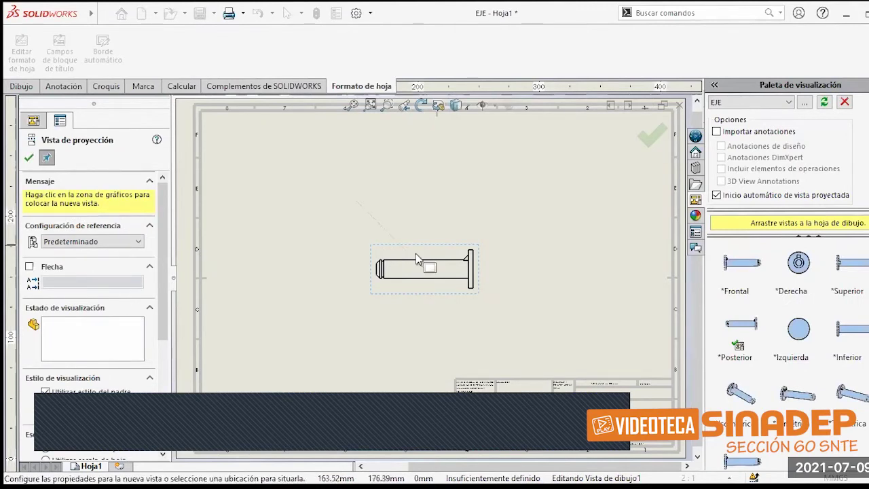
{"action": "left_click", "coordinate": [430, 180]}
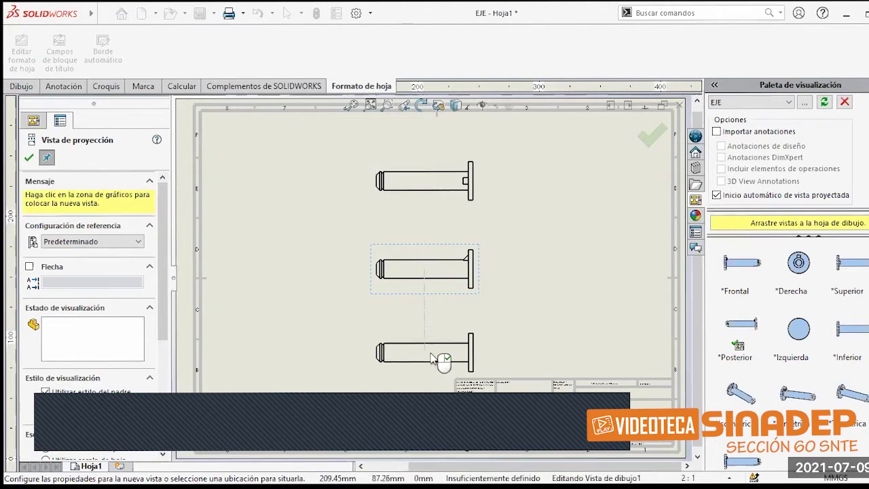
{"action": "left_click", "coordinate": [432, 347]}
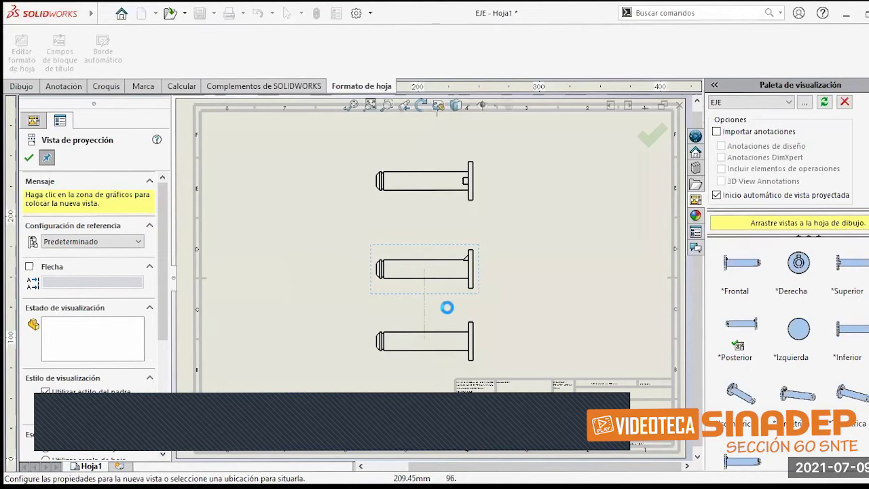
{"action": "left_click", "coordinate": [270, 269]}
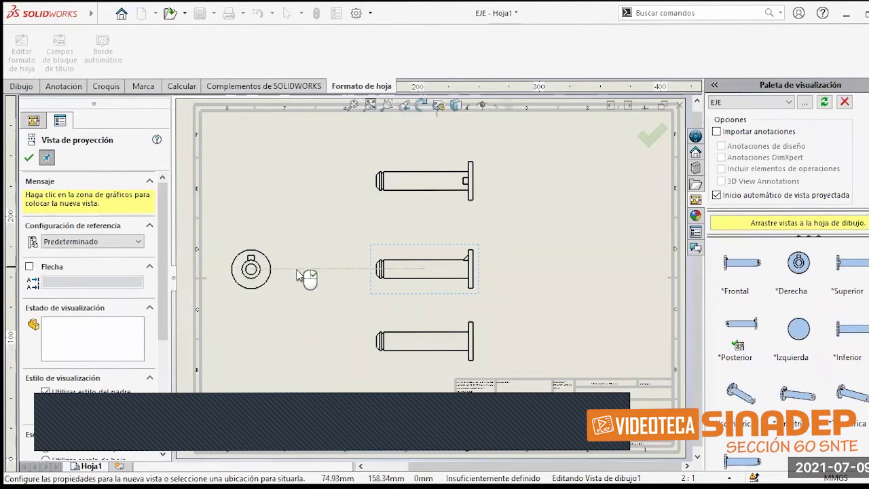
{"action": "left_click", "coordinate": [544, 285]}
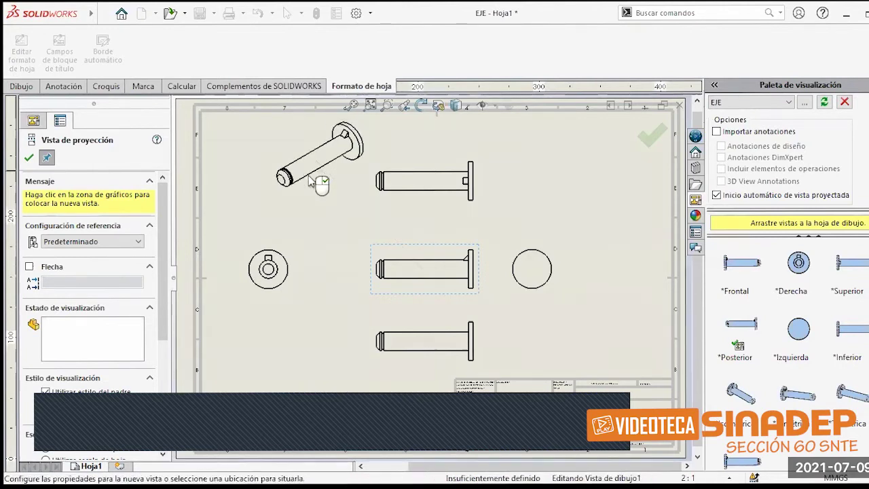
{"action": "left_click", "coordinate": [309, 182]}
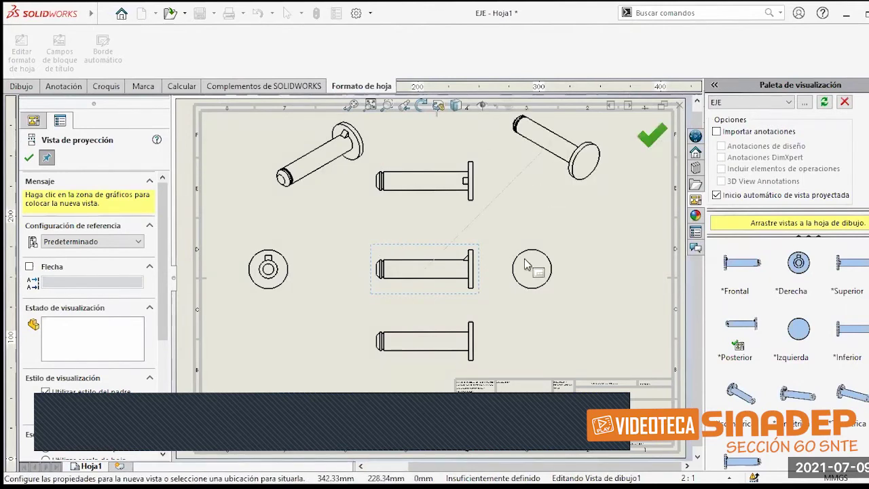
{"action": "left_click", "coordinate": [652, 139]}
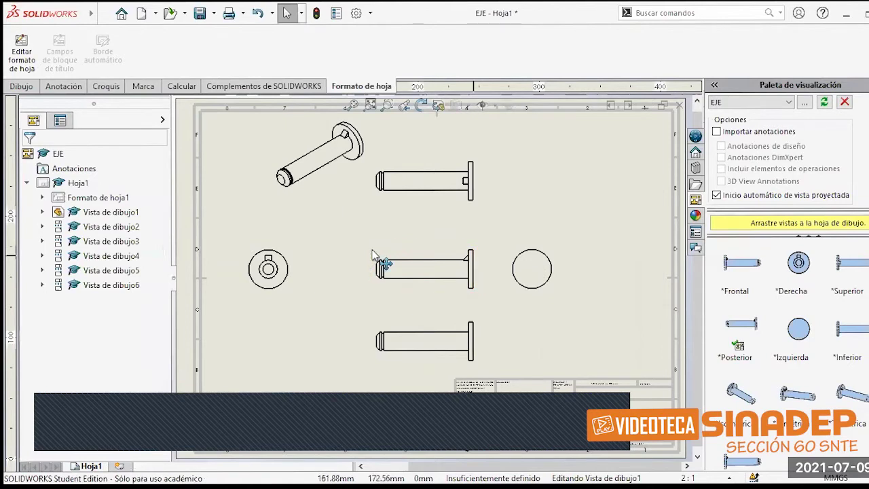
- Set the projected isometric view's display style to shaded with edges
{"action": "left_click", "coordinate": [322, 163]}
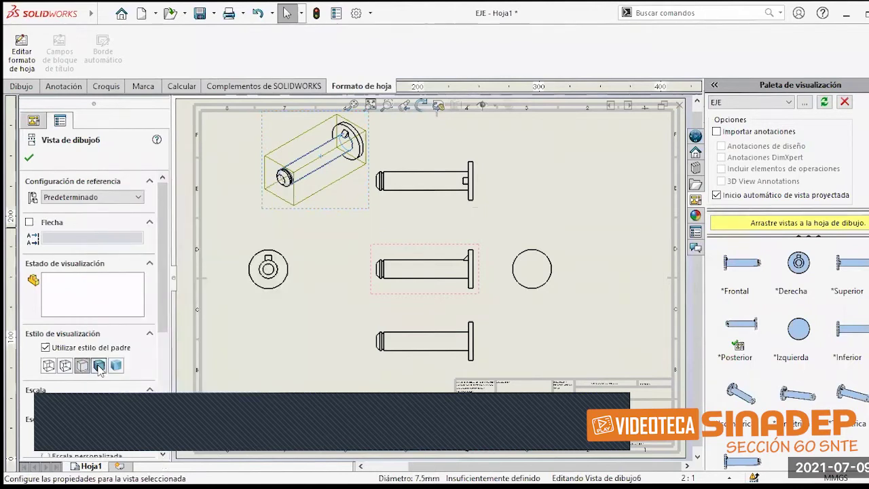
{"action": "left_click", "coordinate": [99, 366]}
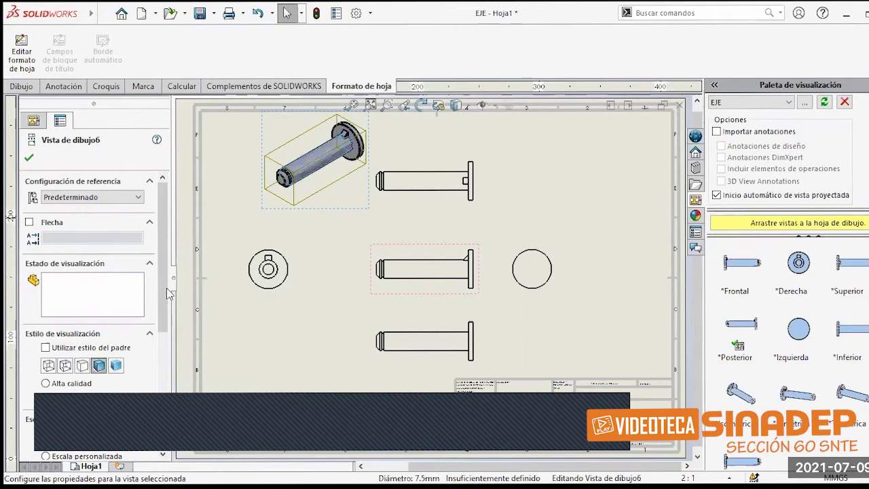
- Try a custom 5:1 scale on the projected isometric view, and set it to use the sheet scale instead
{"action": "scroll", "coordinate": [160, 316], "scroll_direction": "down", "scroll_amount": 1}
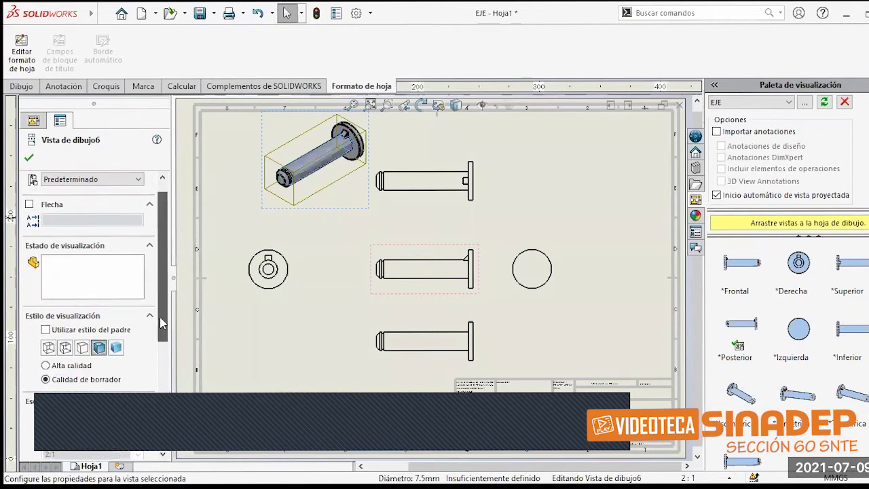
{"action": "scroll", "coordinate": [159, 317], "scroll_direction": "down", "scroll_amount": 5}
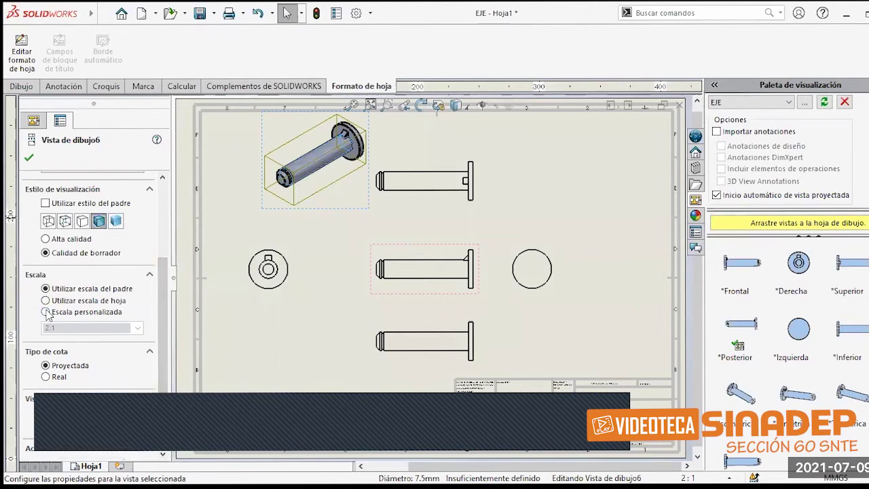
{"action": "left_click", "coordinate": [45, 312]}
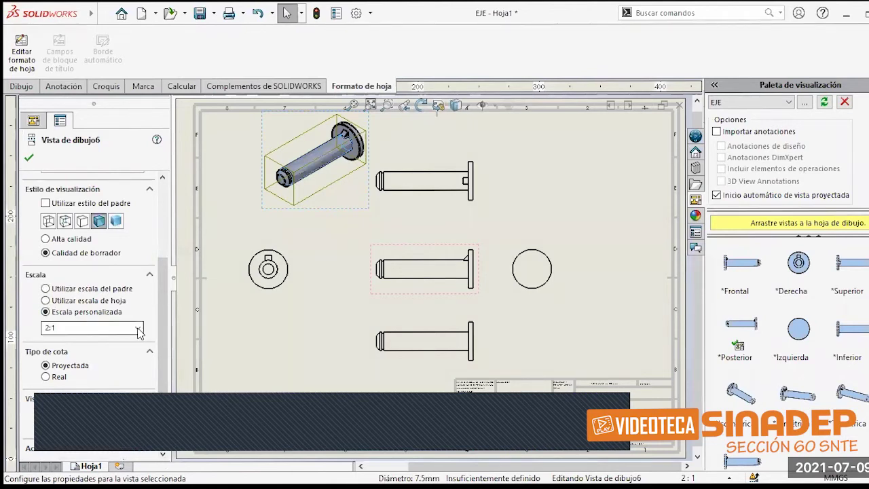
{"action": "left_click", "coordinate": [137, 328]}
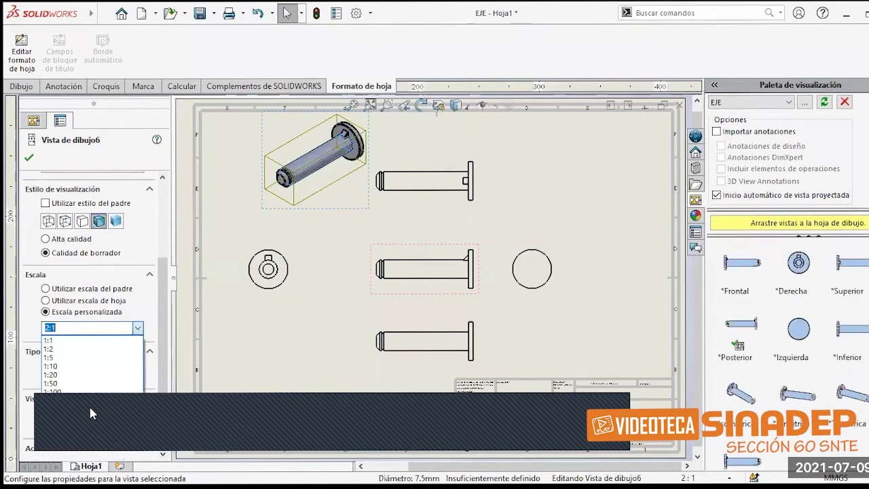
{"action": "left_click", "coordinate": [91, 409]}
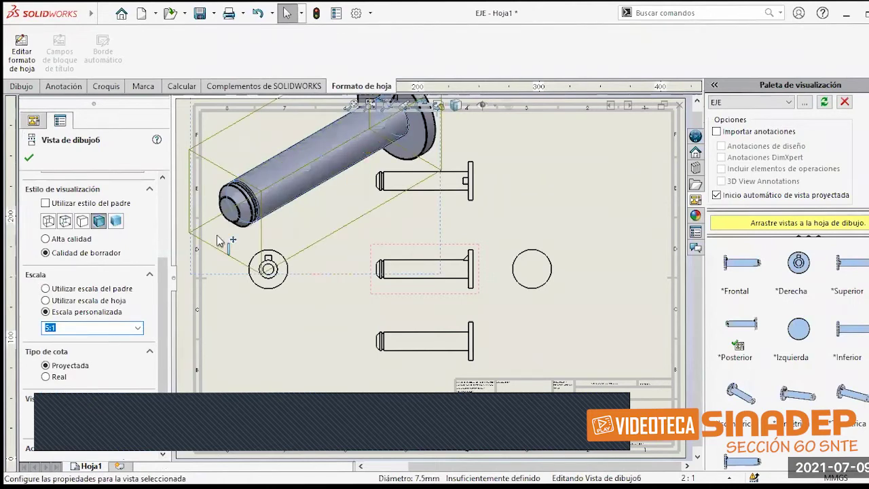
{"action": "left_click", "coordinate": [138, 330]}
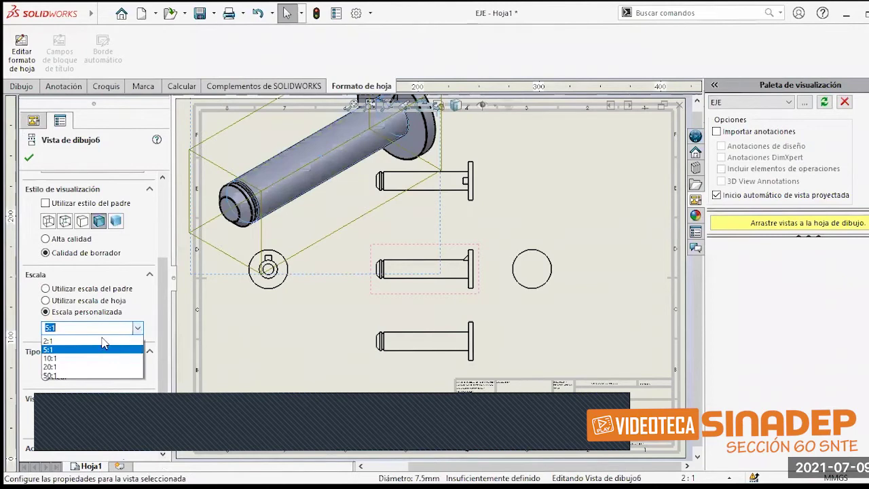
{"action": "left_click", "coordinate": [45, 303]}
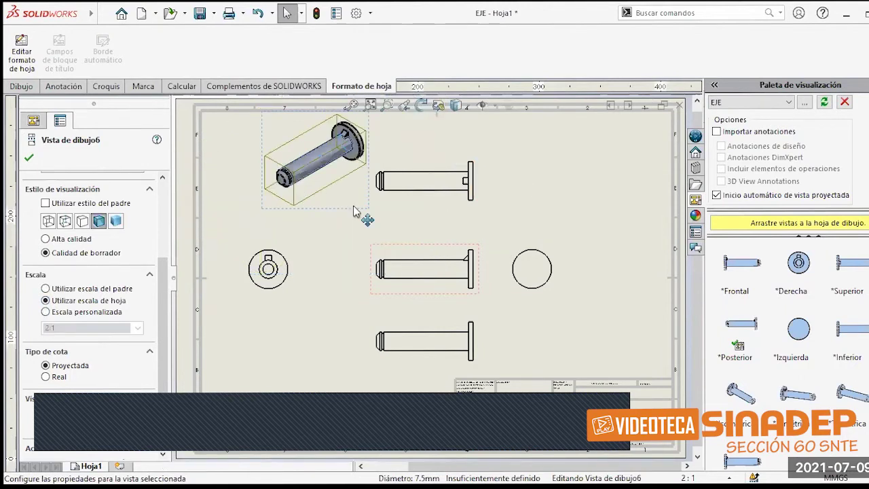
- Shift the isometric, main and both circular end views toward the sheet's left side to free space on the right
{"action": "mouse_move", "coordinate": [350, 213]}
{"action": "left_mouse_down"}
{"action": "mouse_move", "coordinate": [293, 215]}
{"action": "mouse_move", "coordinate": [305, 211]}
{"action": "left_mouse_up"}
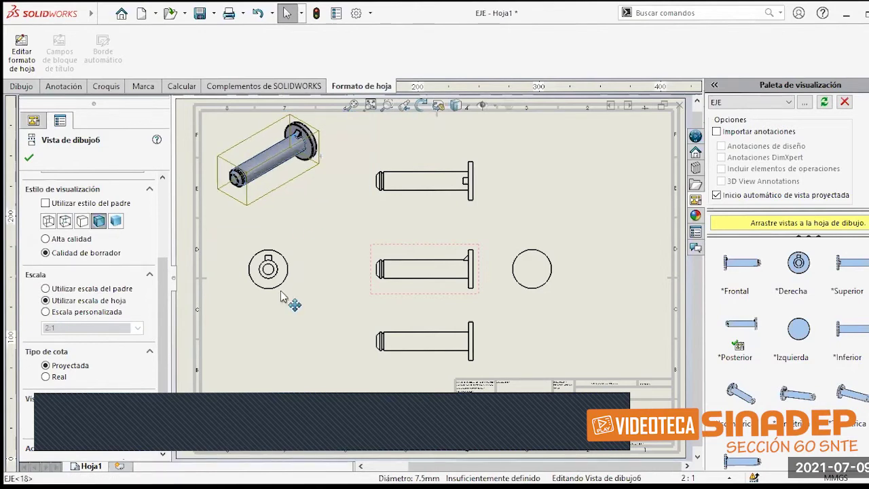
{"action": "left_click_drag", "start_coordinate": [251, 263], "coordinate": [251, 255]}
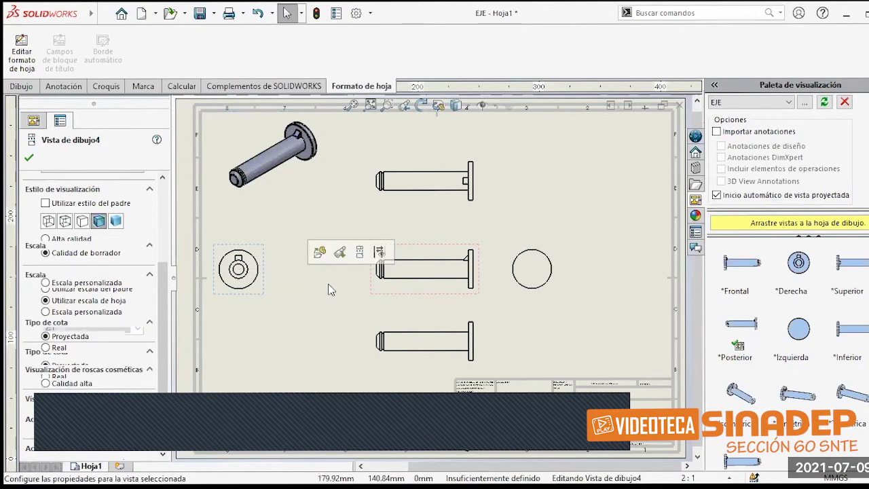
{"action": "left_click", "coordinate": [378, 291]}
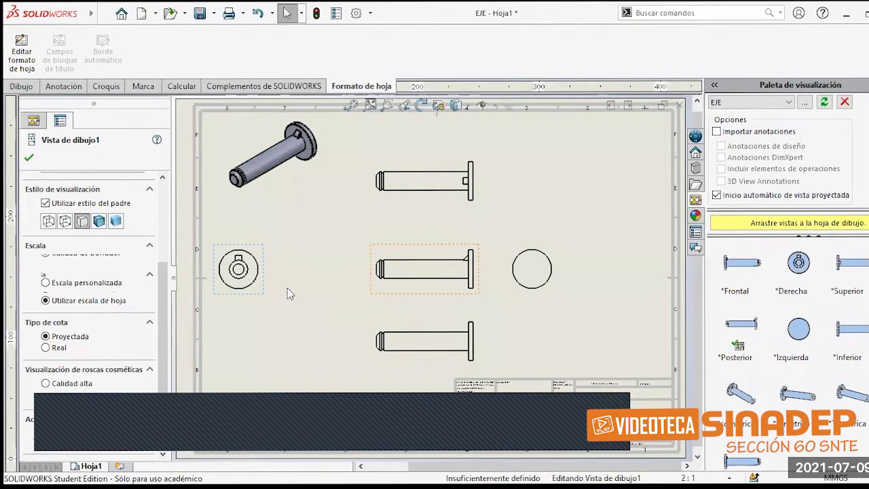
{"action": "left_click_drag", "start_coordinate": [377, 291], "coordinate": [288, 288]}
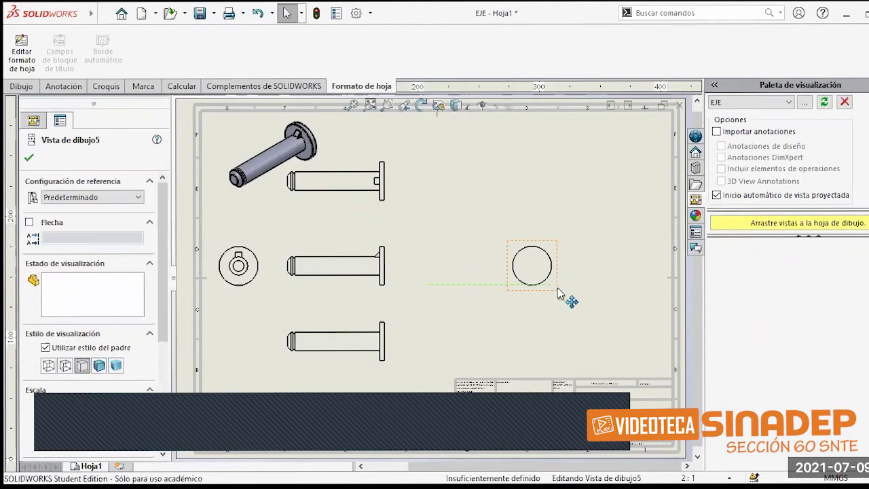
{"action": "key", "text": "Escape"}
{"action": "left_click_drag", "start_coordinate": [557, 292], "coordinate": [473, 296]}
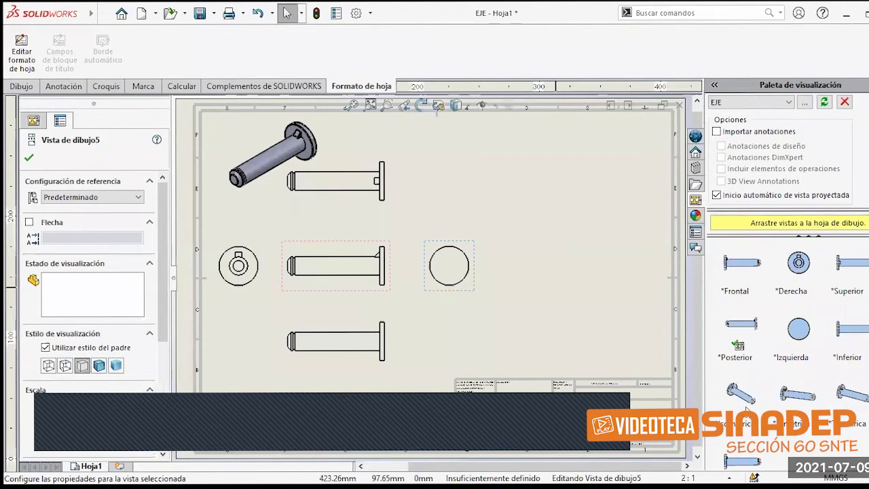
- Place a separate isometric view of the part in the sheet's upper-right area and display it shaded with edges
{"action": "left_click_drag", "start_coordinate": [746, 409], "coordinate": [593, 176]}
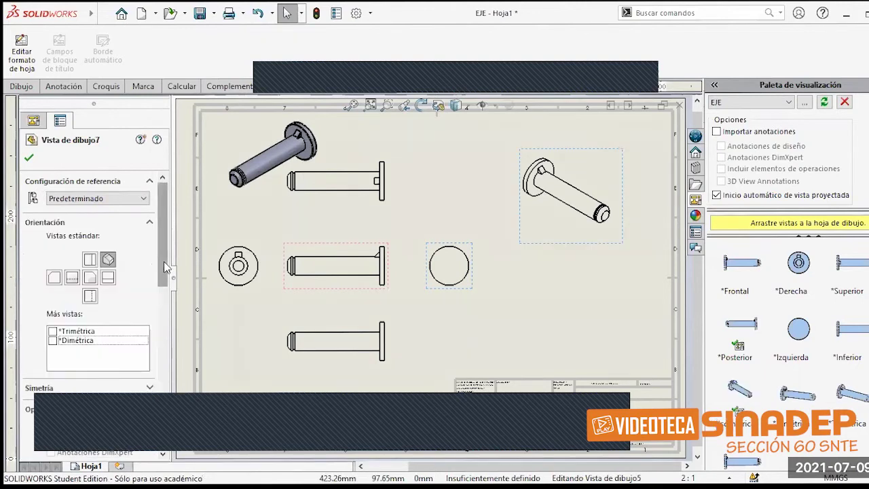
{"action": "left_click_drag", "start_coordinate": [164, 263], "coordinate": [155, 357]}
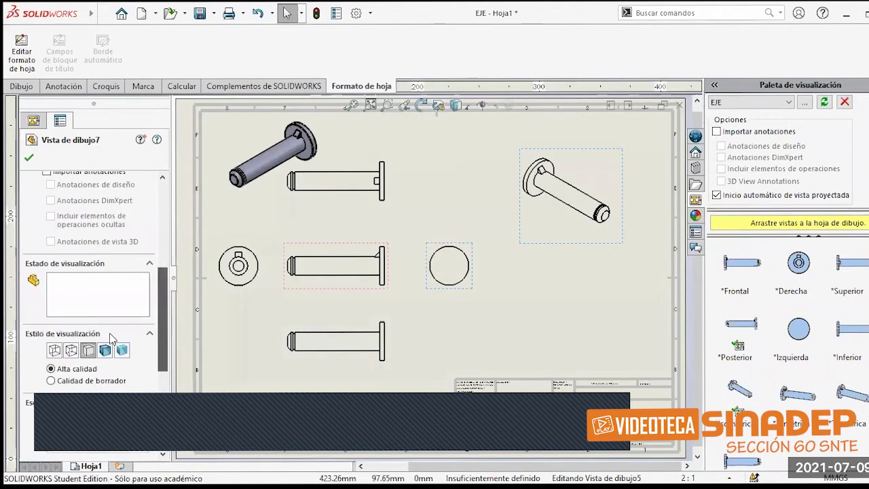
{"action": "left_click", "coordinate": [105, 349]}
- Set the new isometric view to a custom 5:1 scale and reposition it inside the sheet border
{"action": "left_click_drag", "start_coordinate": [162, 299], "coordinate": [157, 358]}
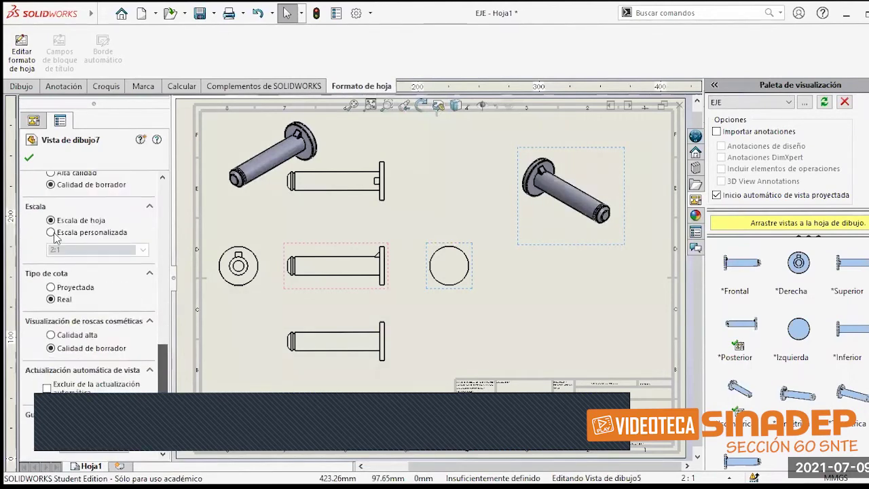
{"action": "left_click", "coordinate": [52, 232]}
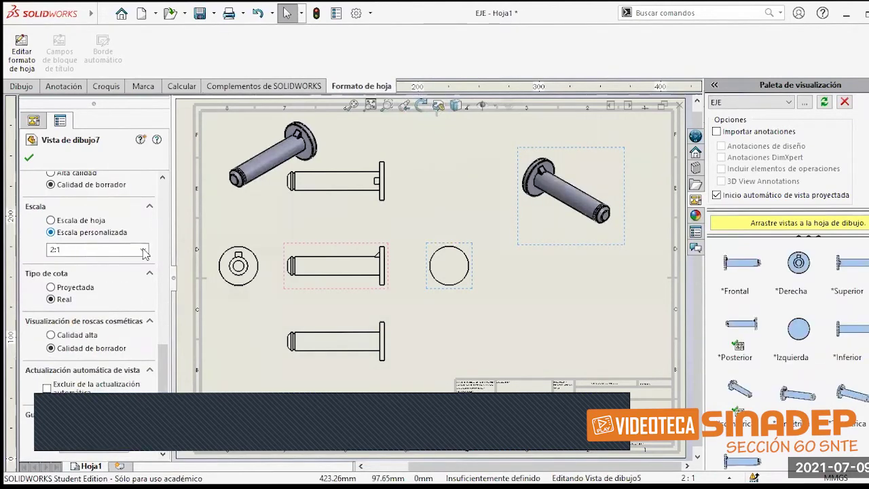
{"action": "left_click", "coordinate": [143, 250]}
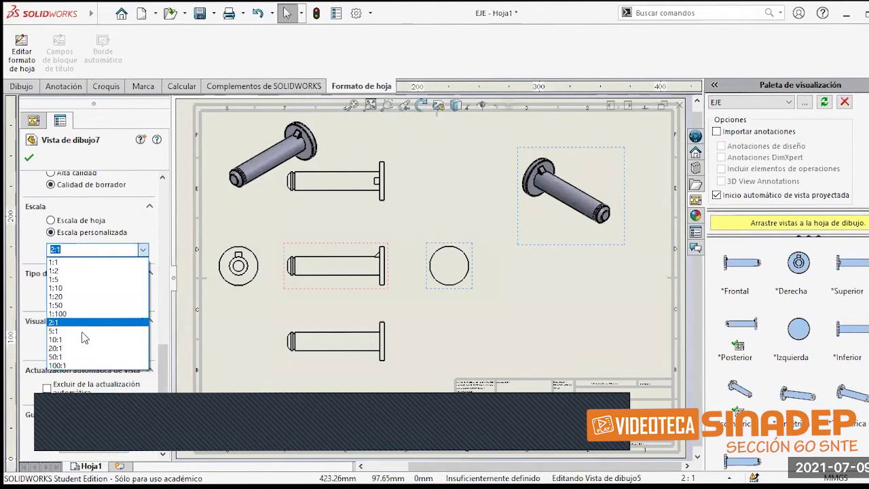
{"action": "left_click", "coordinate": [504, 297]}
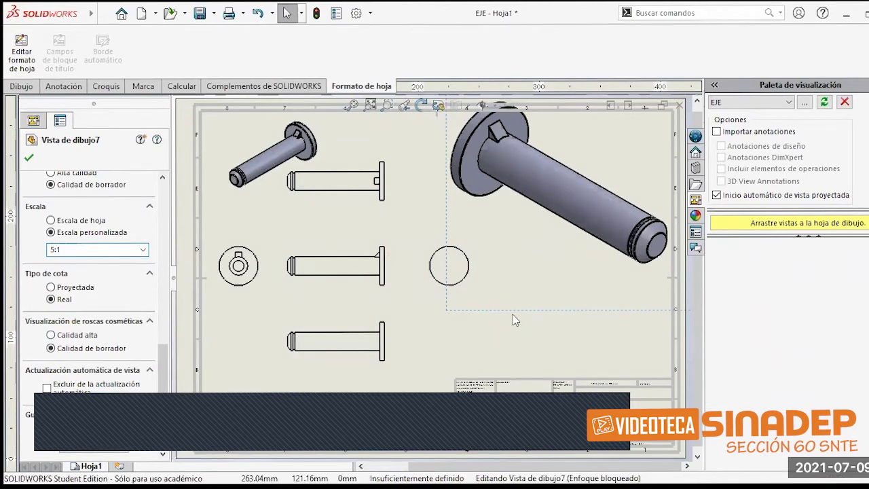
{"action": "mouse_move", "coordinate": [513, 315]}
{"action": "left_mouse_down"}
{"action": "mouse_move", "coordinate": [495, 312]}
{"action": "mouse_move", "coordinate": [496, 332]}
{"action": "left_mouse_up"}
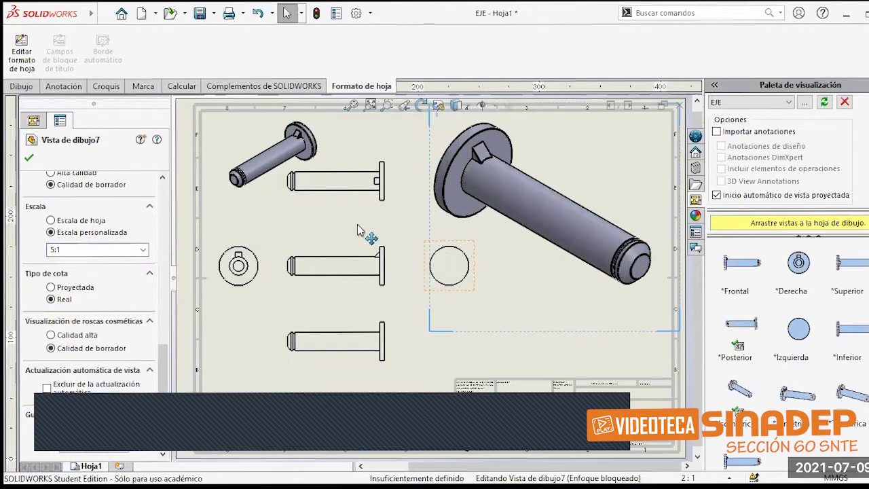
- Change the small projected isometric view's display style to hidden lines removed
{"action": "left_click", "coordinate": [263, 170]}
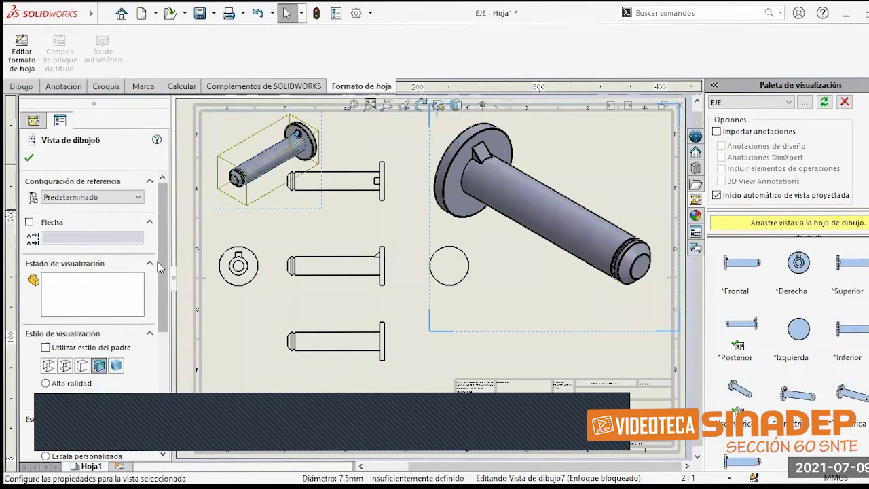
{"action": "scroll", "coordinate": [161, 299], "scroll_direction": "down", "scroll_amount": 1}
{"action": "scroll", "coordinate": [160, 298], "scroll_direction": "down", "scroll_amount": 3}
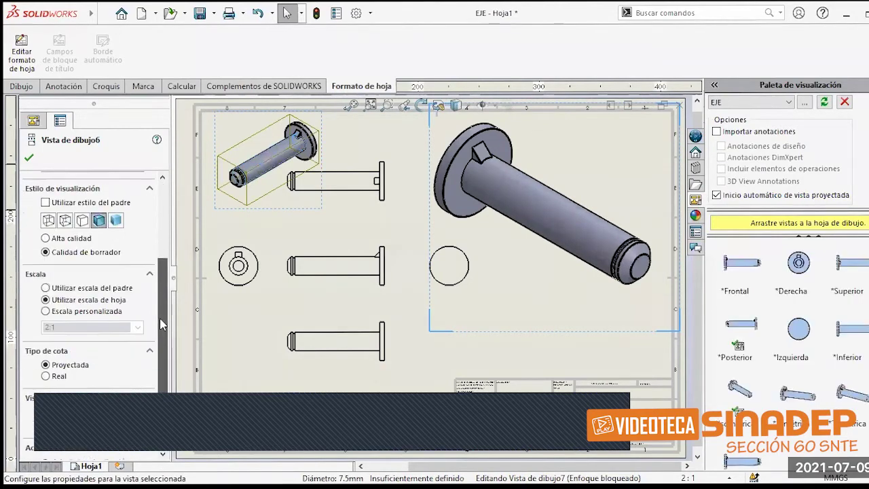
{"action": "scroll", "coordinate": [158, 326], "scroll_direction": "down", "scroll_amount": 1}
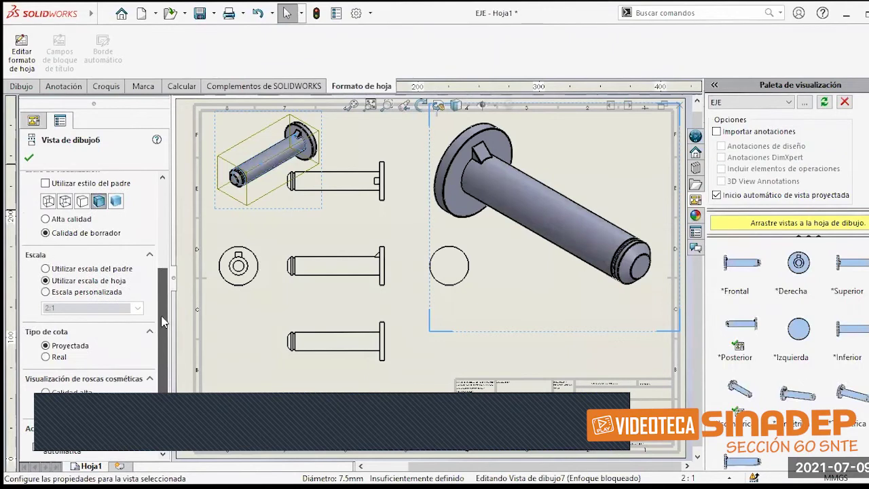
{"action": "scroll", "coordinate": [90, 233], "scroll_direction": "up", "scroll_amount": 1}
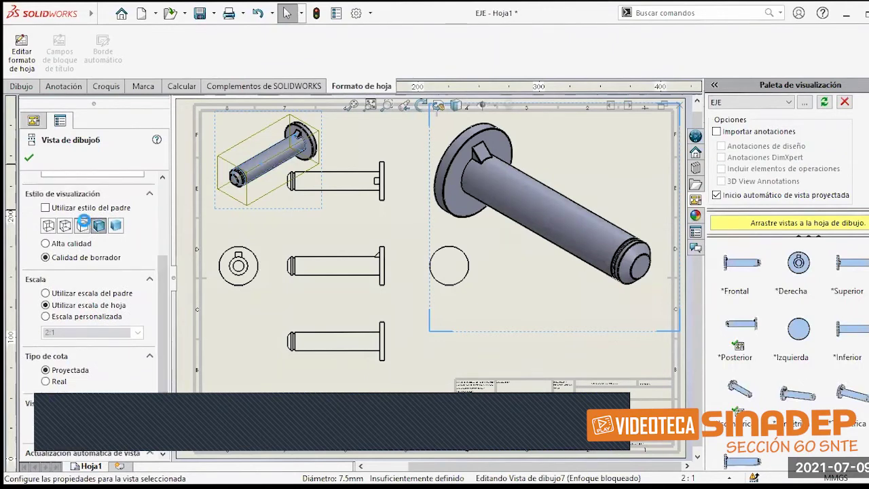
{"action": "left_click", "coordinate": [82, 226]}
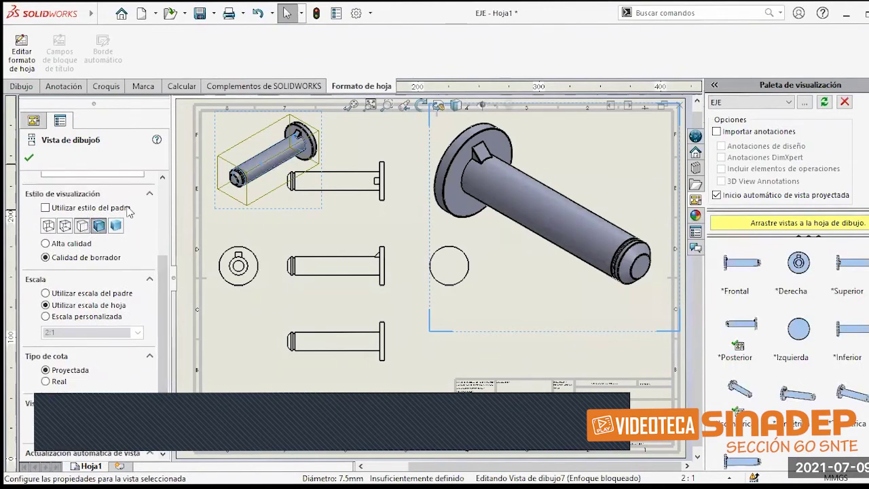
{"action": "left_click", "coordinate": [401, 140]}
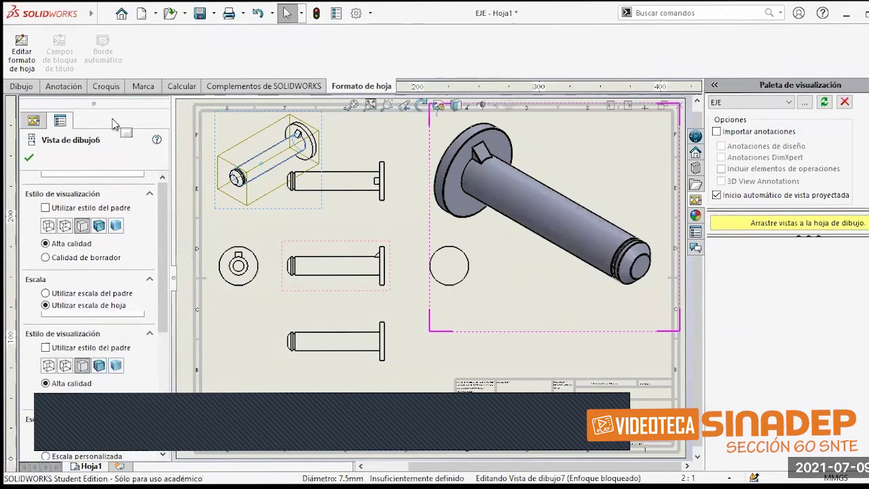
- Try a vertical section cut while the large isometric view is in focus, placing the section over the main shaft view
{"action": "left_click", "coordinate": [21, 86]}
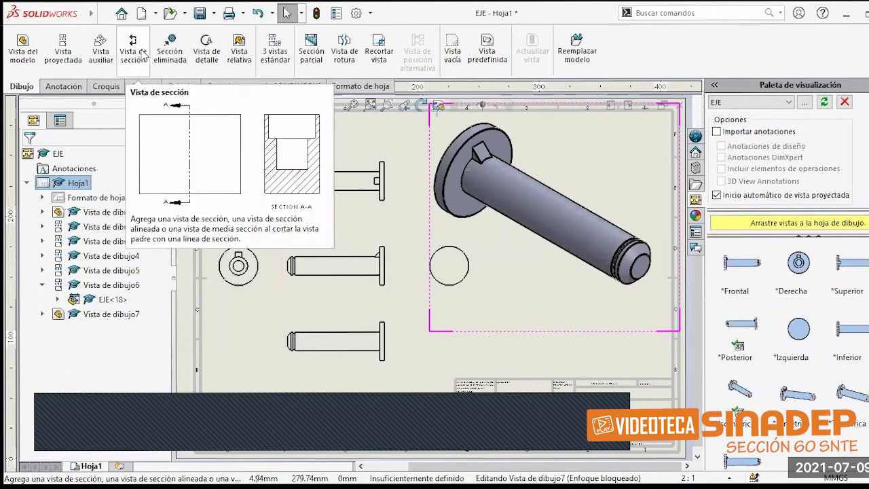
{"action": "left_click", "coordinate": [143, 54]}
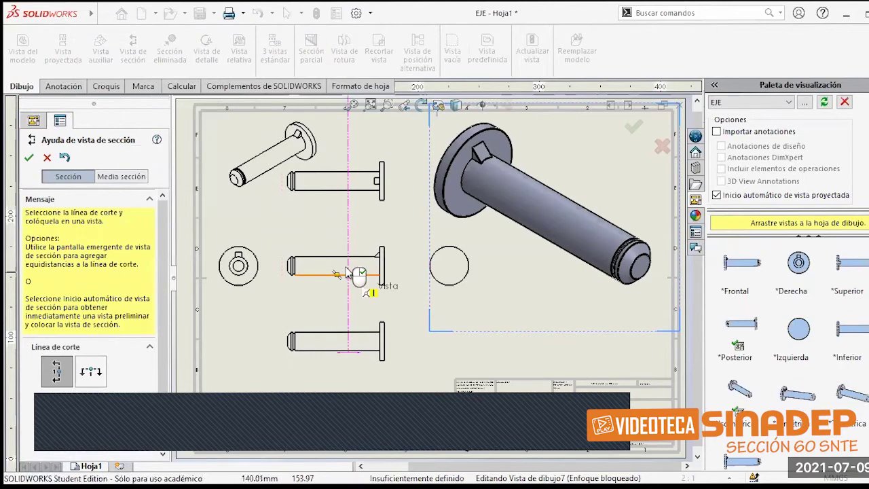
{"action": "left_click", "coordinate": [346, 272]}
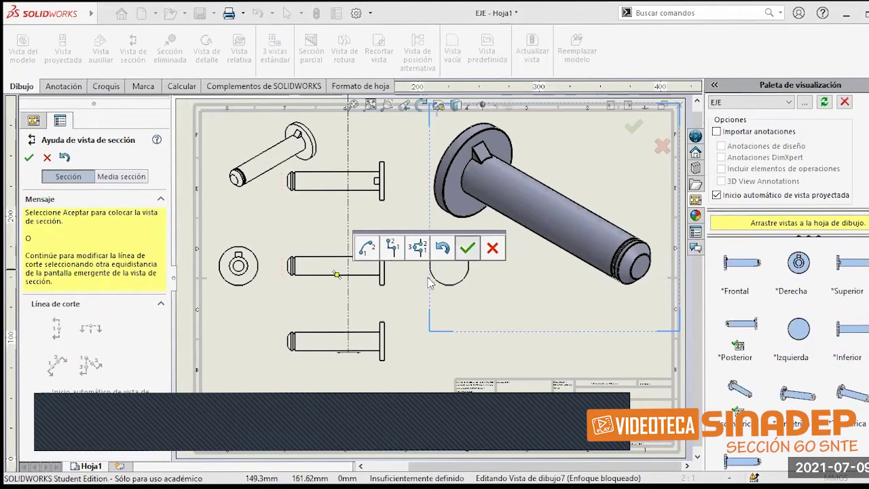
{"action": "key", "text": "Return"}
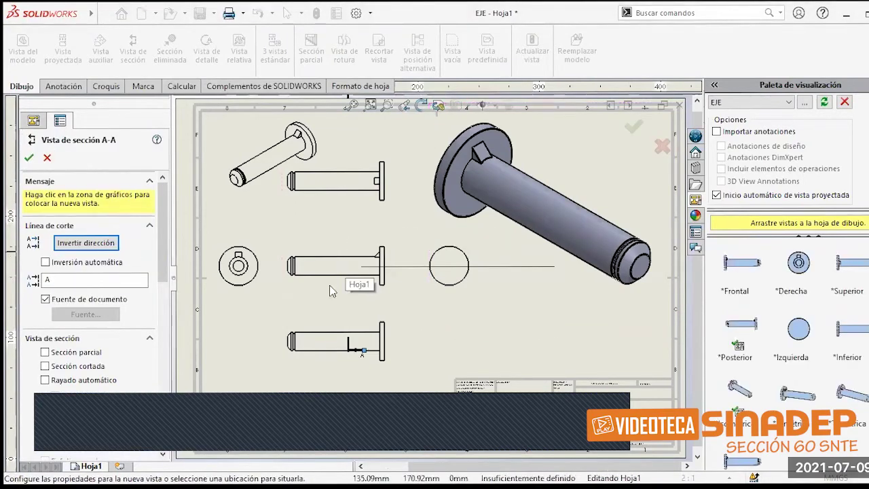
{"action": "left_click", "coordinate": [365, 289]}
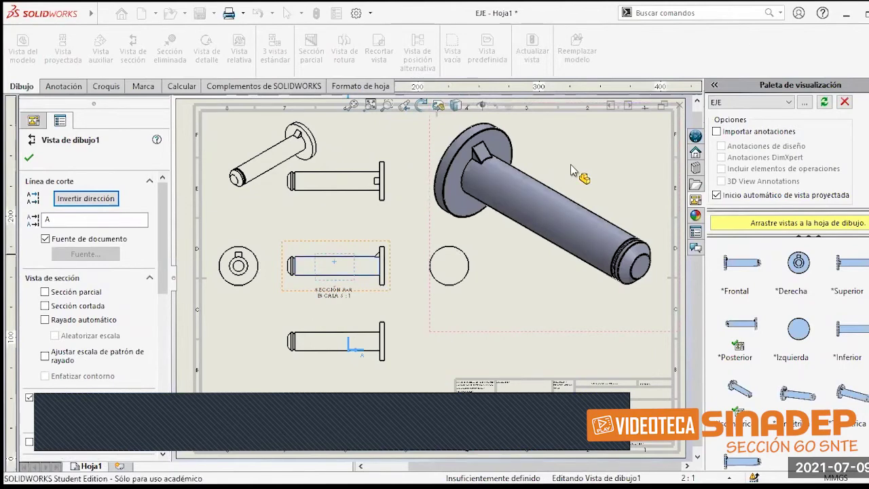
{"action": "left_click", "coordinate": [477, 246]}
{"action": "left_click", "coordinate": [390, 247]}
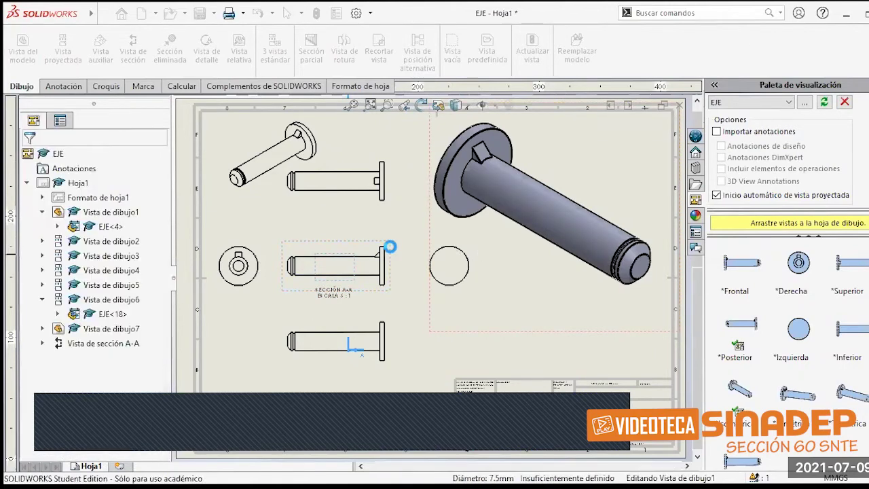
- Delete the plain circular end view to the right of the main shaft view
{"action": "left_click", "coordinate": [457, 272]}
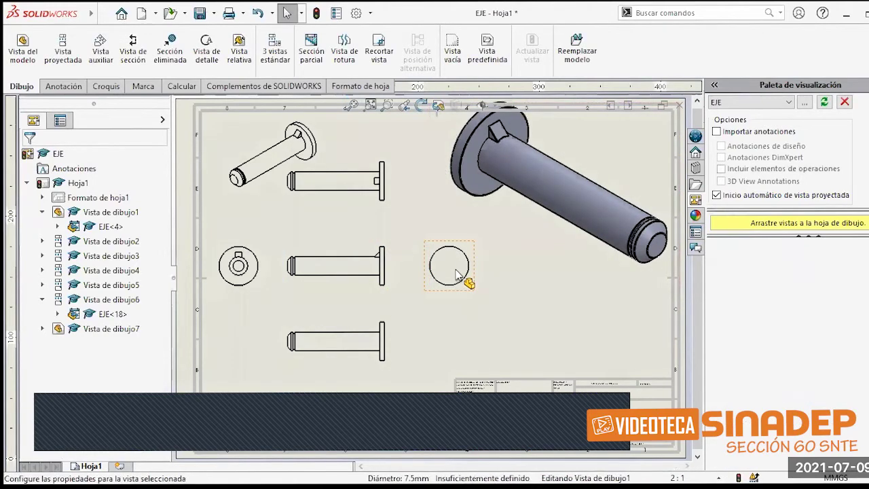
{"action": "left_click", "coordinate": [456, 273]}
{"action": "right_click", "coordinate": [457, 279]}
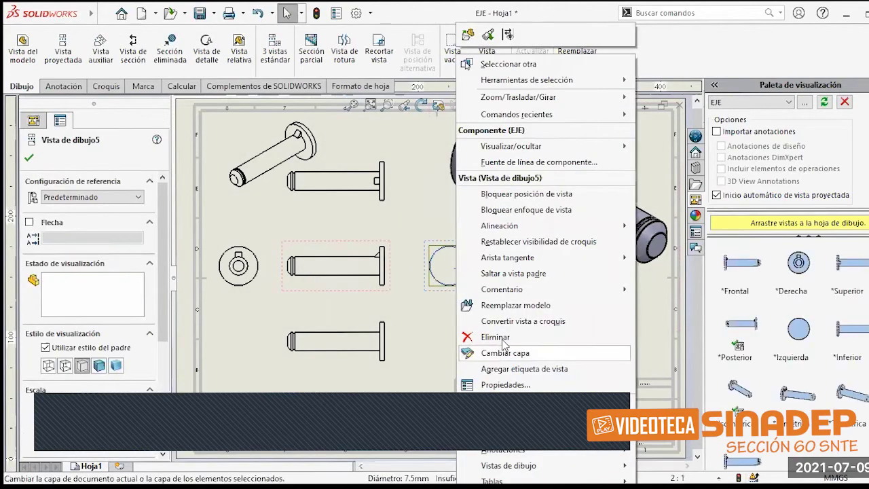
{"action": "left_click", "coordinate": [499, 336]}
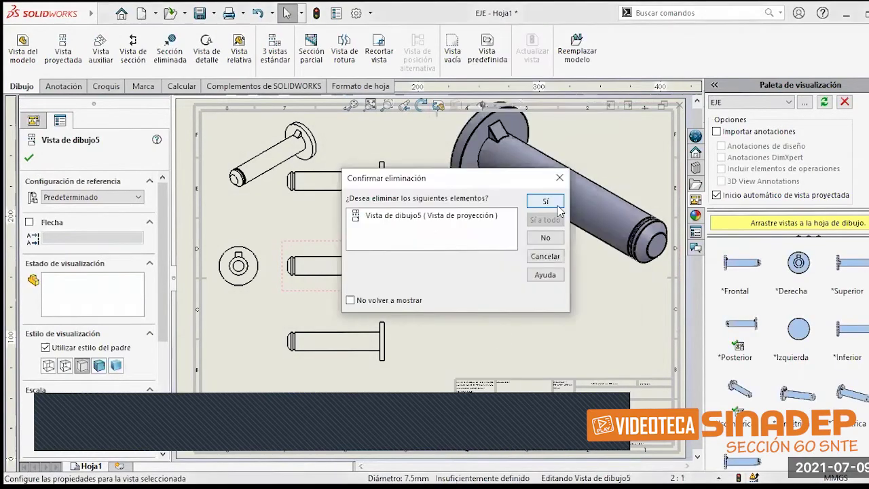
{"action": "left_click", "coordinate": [557, 204]}
- Create a section view with a vertical cutting line across the main view's shaft and place it just to that view's right
{"action": "left_click", "coordinate": [134, 49]}
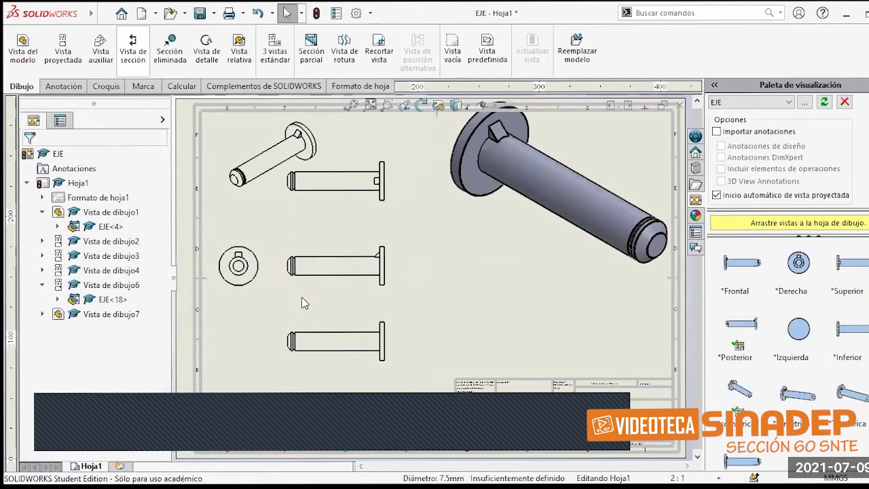
{"action": "left_click", "coordinate": [338, 267]}
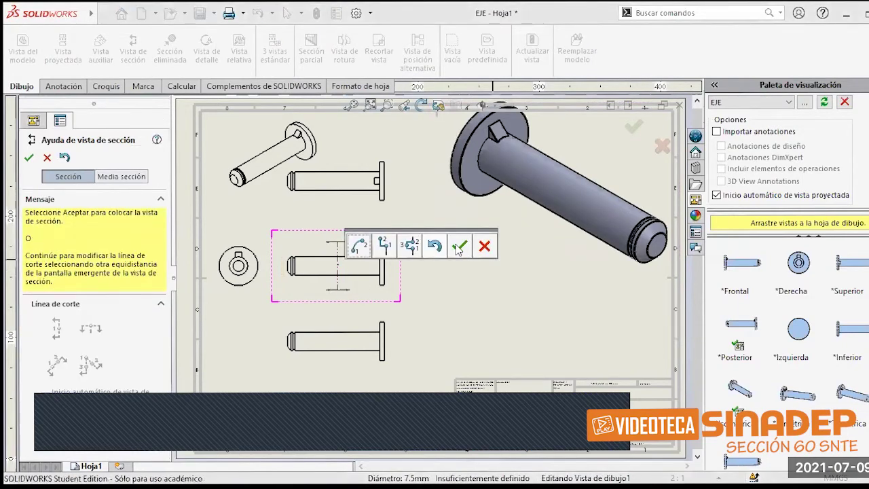
{"action": "left_click", "coordinate": [459, 248]}
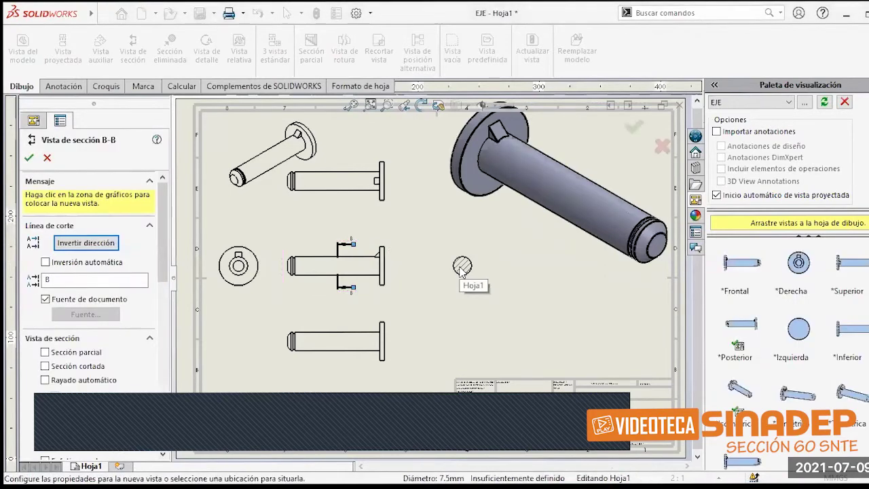
{"action": "left_click", "coordinate": [417, 266]}
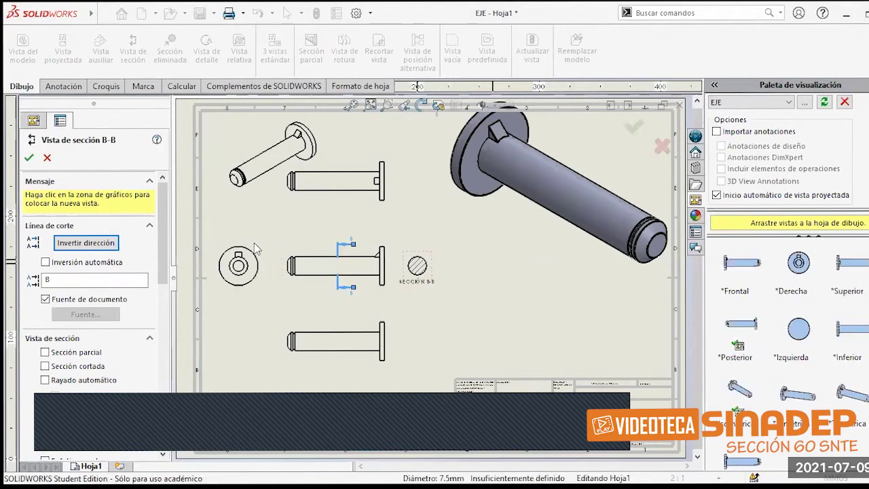
{"action": "left_click", "coordinate": [633, 129]}
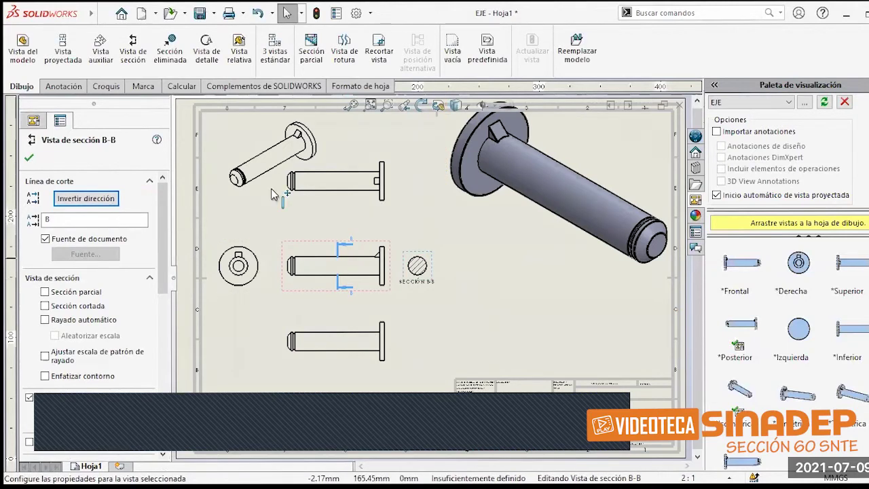
- Create a detail view from a circle about 0.42 mm in radius beside the key on the large isometric view
{"action": "left_click", "coordinate": [210, 52]}
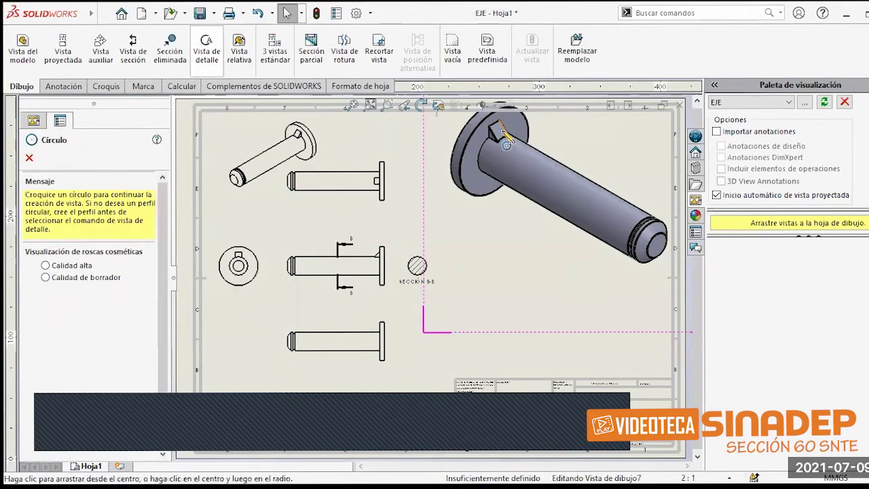
{"action": "left_click", "coordinate": [502, 131]}
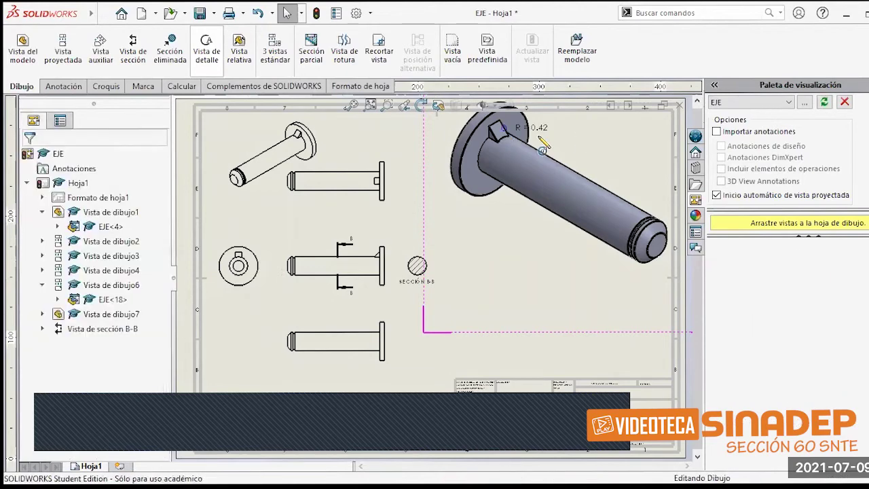
{"action": "left_click", "coordinate": [544, 144]}
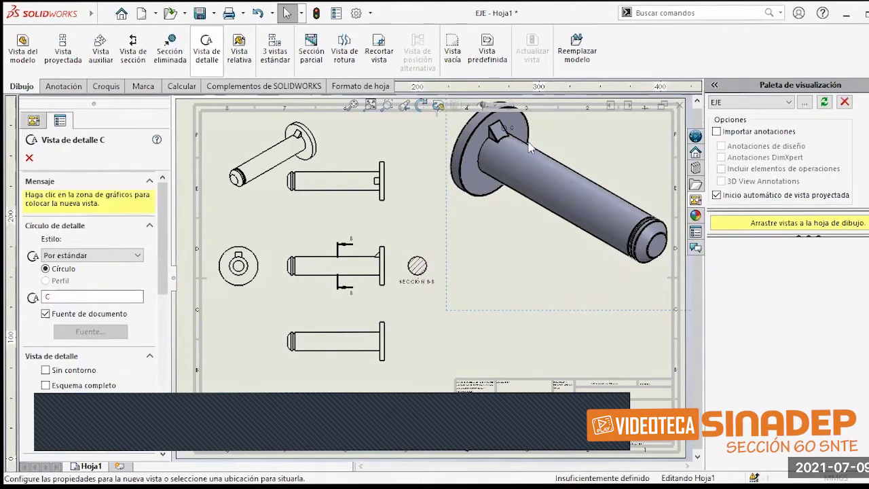
{"action": "left_click", "coordinate": [530, 148]}
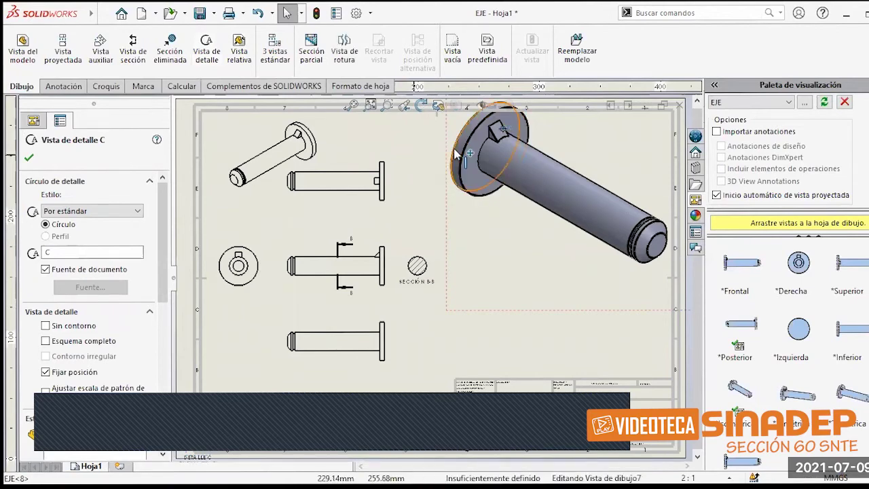
{"action": "key", "text": "Escape"}
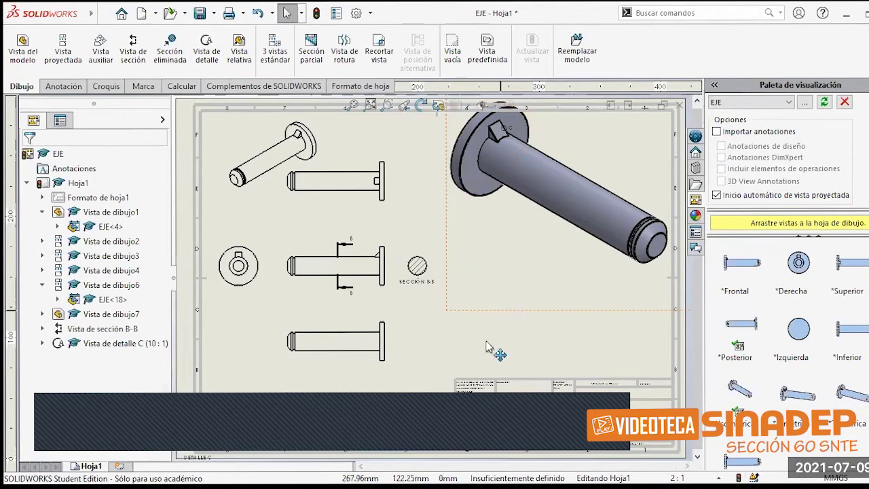
- Move the large isometric view down within the sheet border and create a detail view of its key from a circle about 3.26 mm in radius
{"action": "left_click_drag", "start_coordinate": [493, 351], "coordinate": [474, 391]}
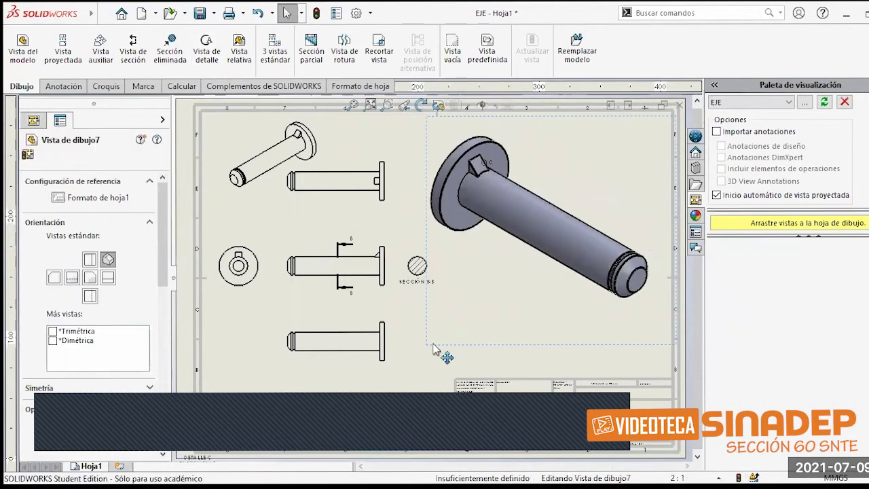
{"action": "left_click_drag", "start_coordinate": [434, 359], "coordinate": [431, 371]}
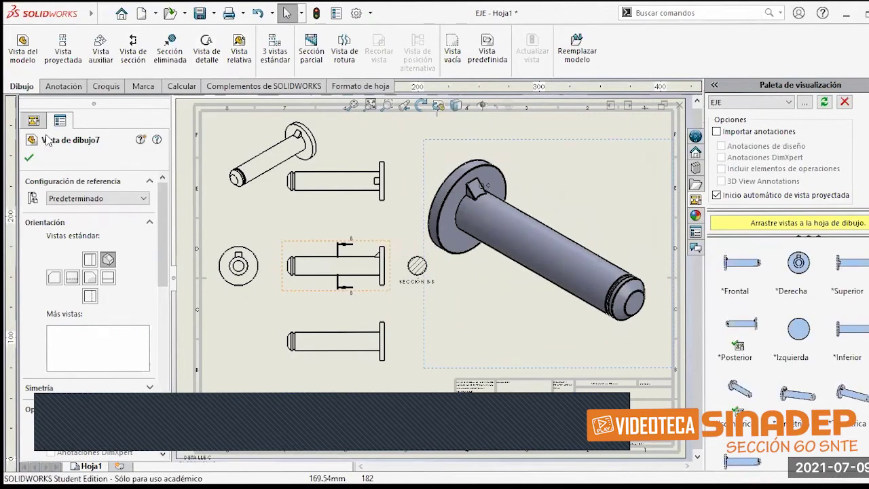
{"action": "left_click", "coordinate": [207, 51]}
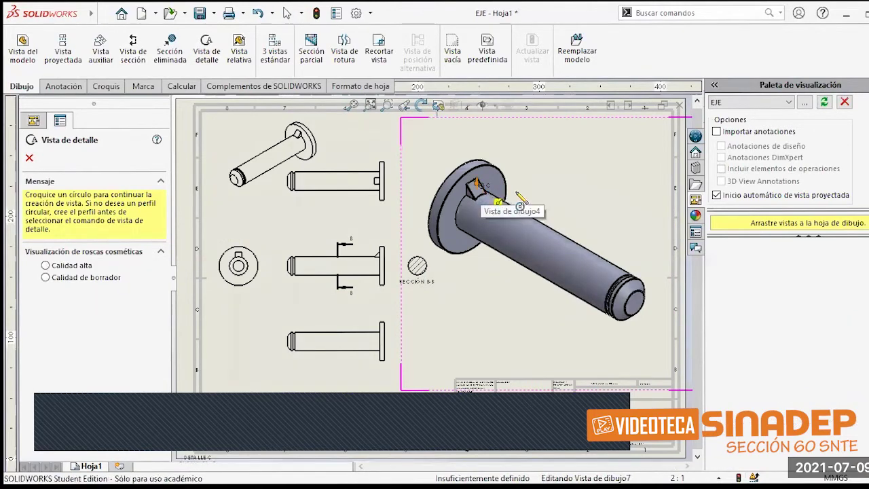
{"action": "left_click", "coordinate": [477, 185]}
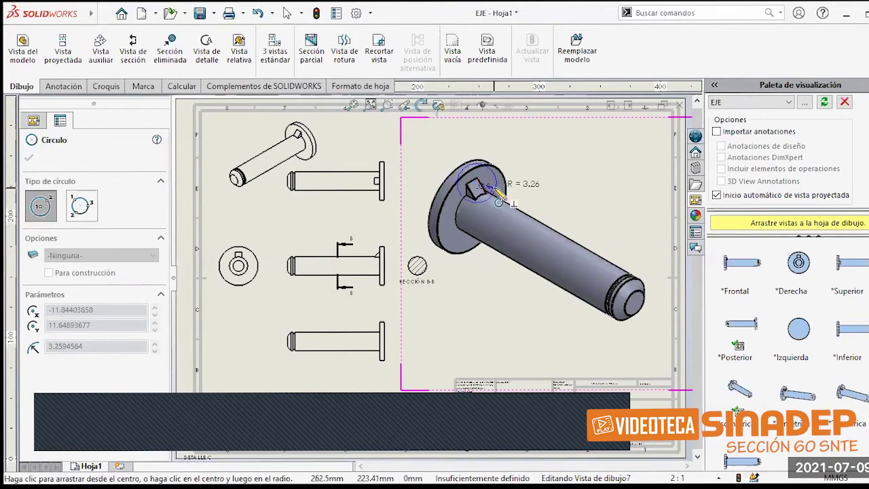
{"action": "left_click", "coordinate": [496, 189]}
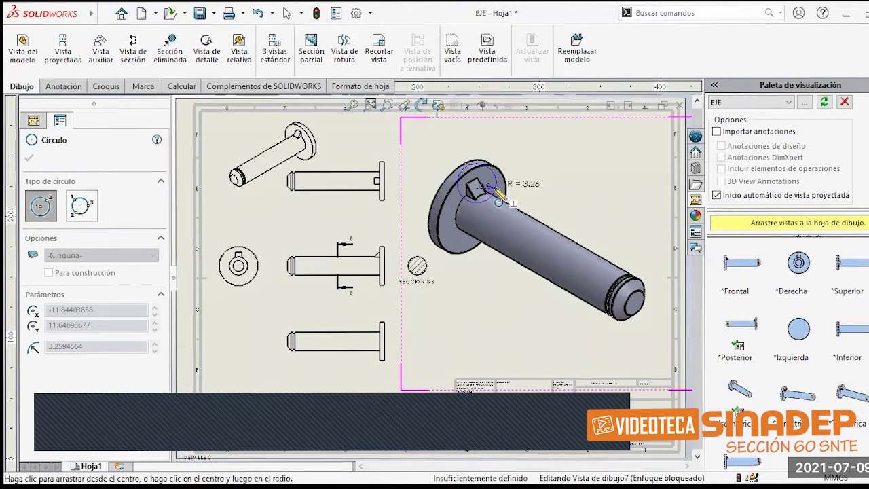
{"action": "key", "text": "Escape"}
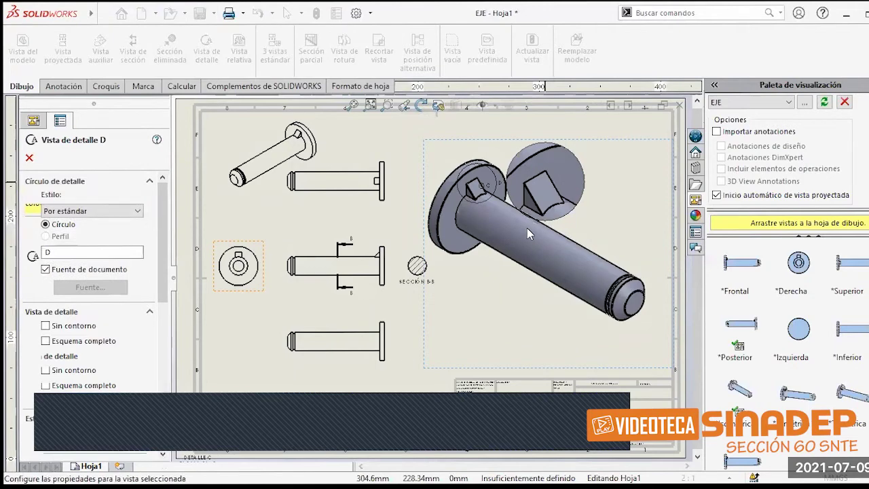
{"action": "left_click", "coordinate": [527, 227]}
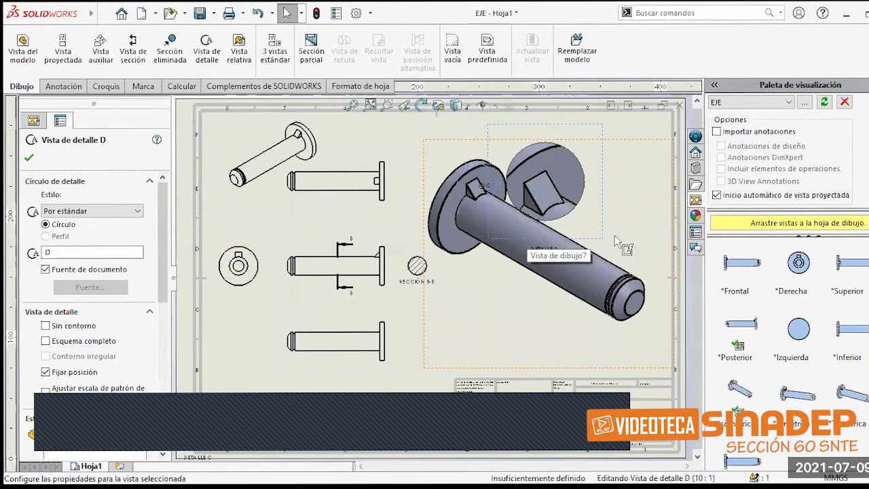
- Move the key's detail view to the sheet's upper-right corner, clear of the isometric shaft
{"action": "left_click", "coordinate": [601, 197]}
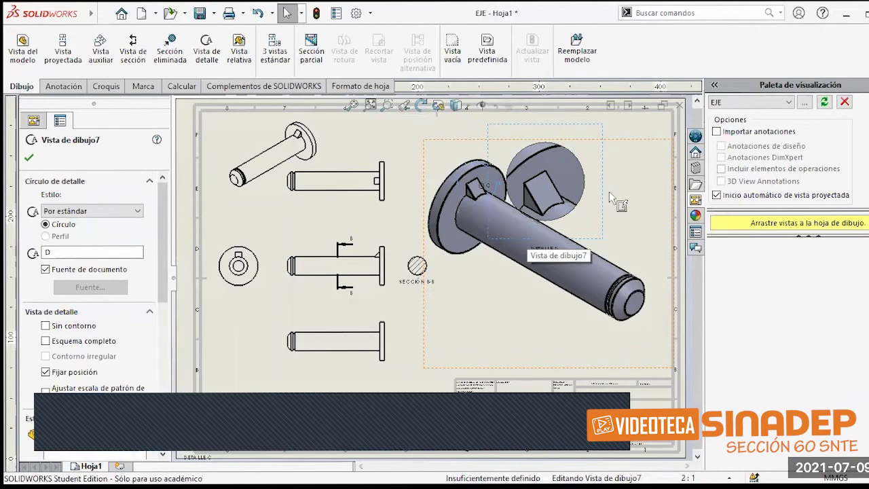
{"action": "left_click", "coordinate": [574, 131]}
{"action": "left_click_drag", "start_coordinate": [574, 127], "coordinate": [569, 172]}
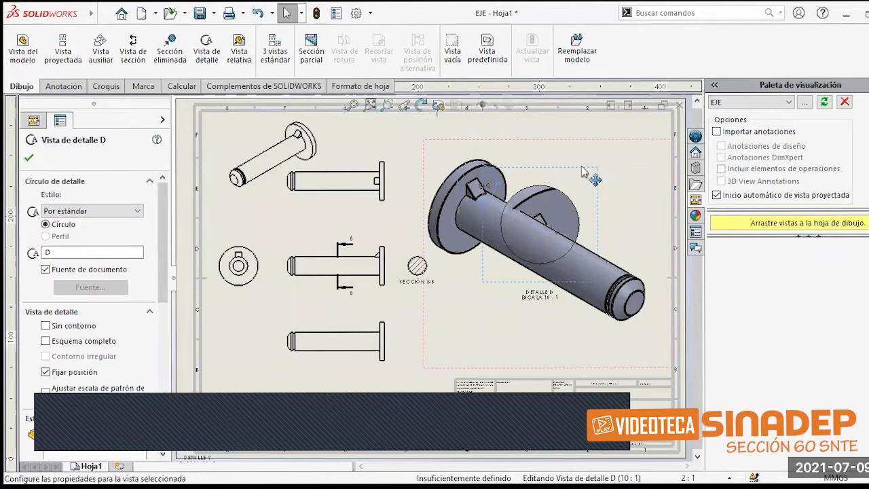
{"action": "left_click_drag", "start_coordinate": [582, 171], "coordinate": [656, 126]}
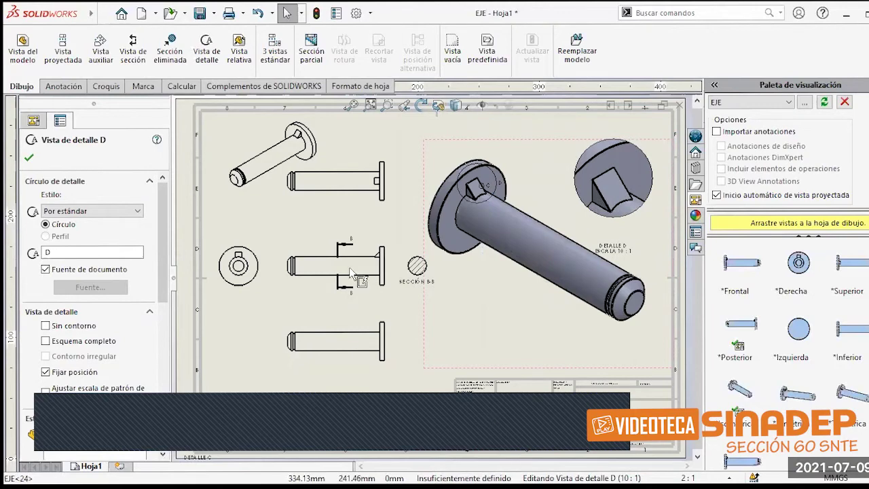
- Try to dimension the circular end edge of the large isometric shaft with Smart Dimension
{"action": "left_click", "coordinate": [68, 89]}
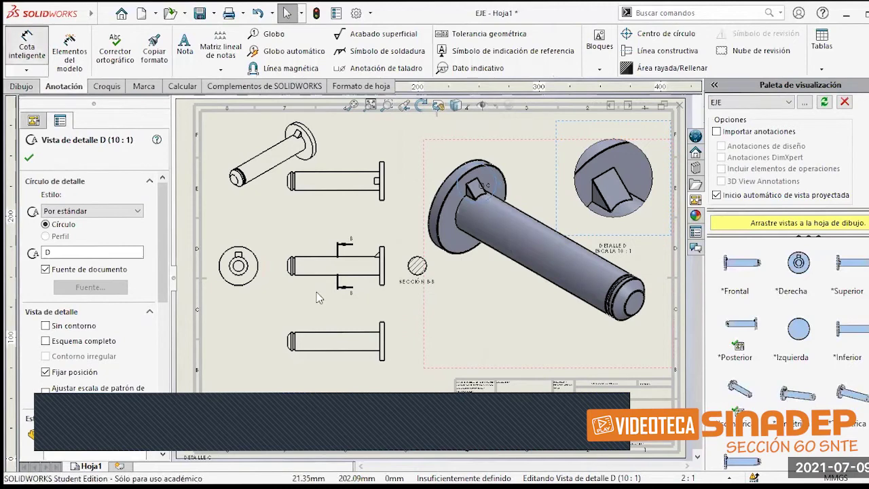
{"action": "left_click", "coordinate": [27, 44]}
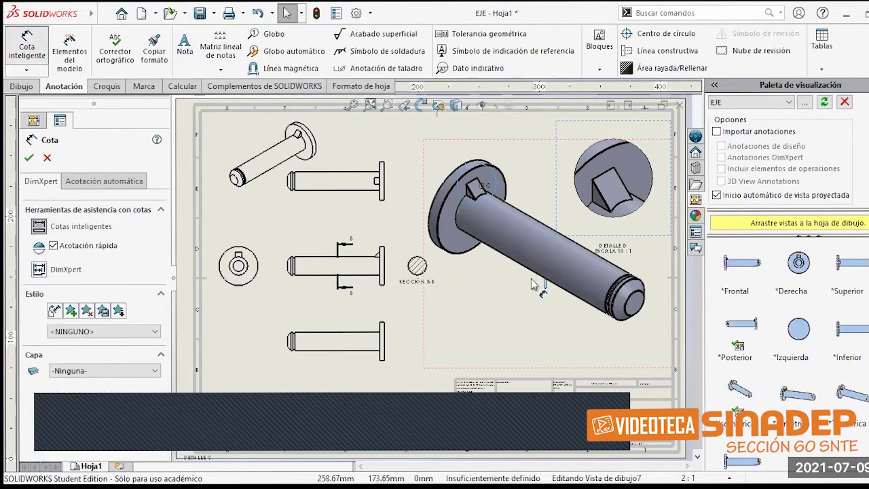
{"action": "left_click", "coordinate": [632, 315]}
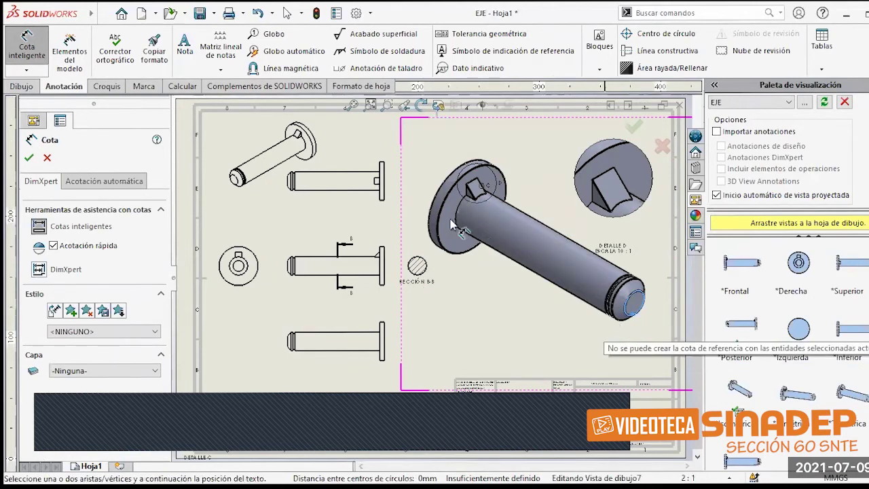
{"action": "left_click", "coordinate": [635, 131]}
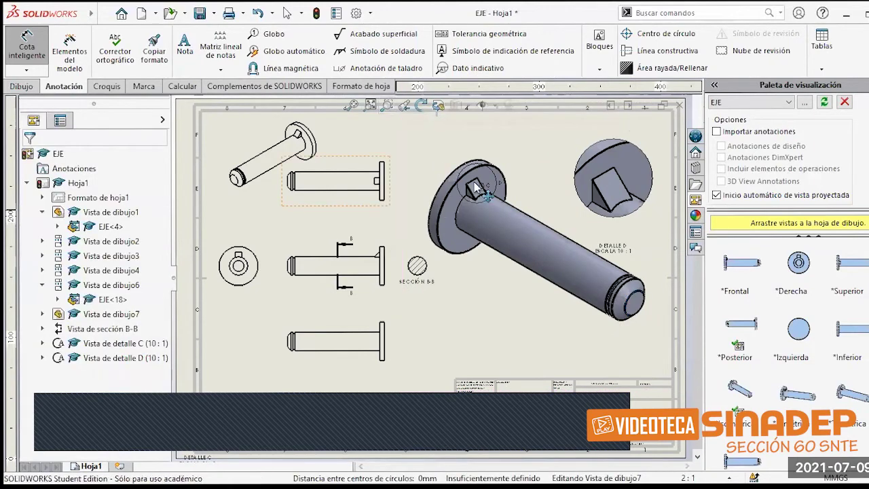
- Dimension the flange's outer radius above the disc and the shaft's length below the cylinder on the large isometric view
{"action": "left_click", "coordinate": [27, 47]}
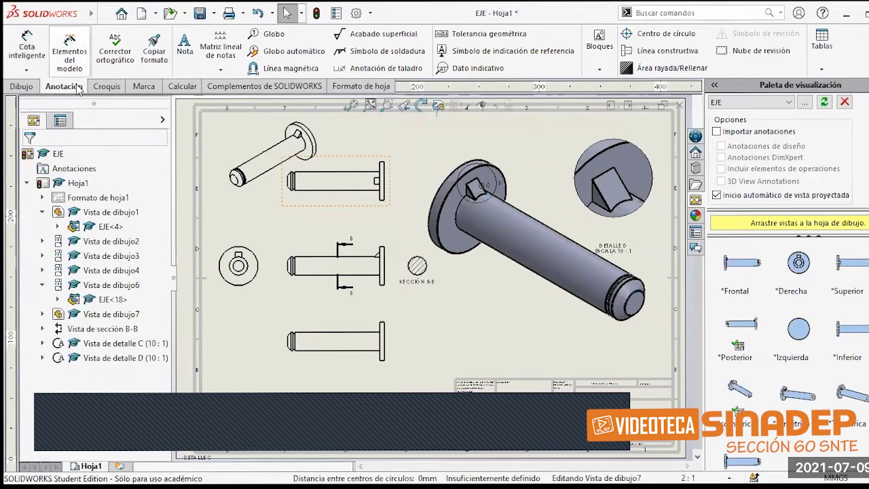
{"action": "left_click", "coordinate": [30, 50]}
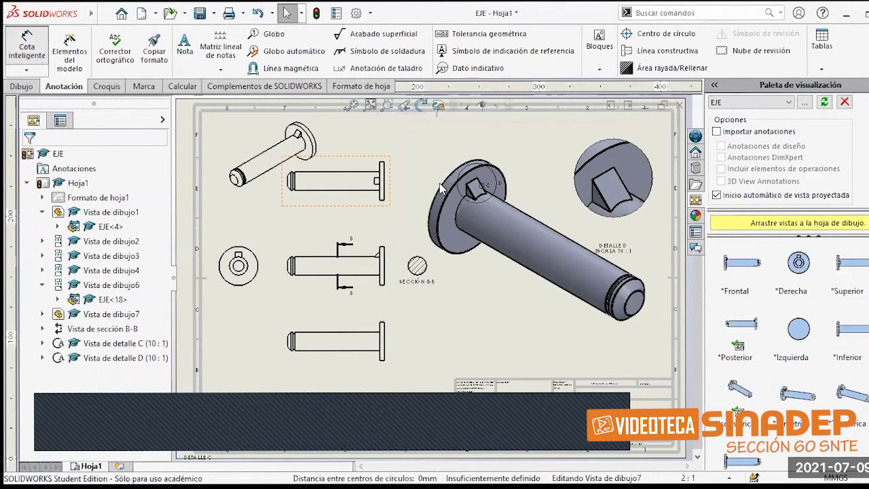
{"action": "left_click", "coordinate": [442, 191]}
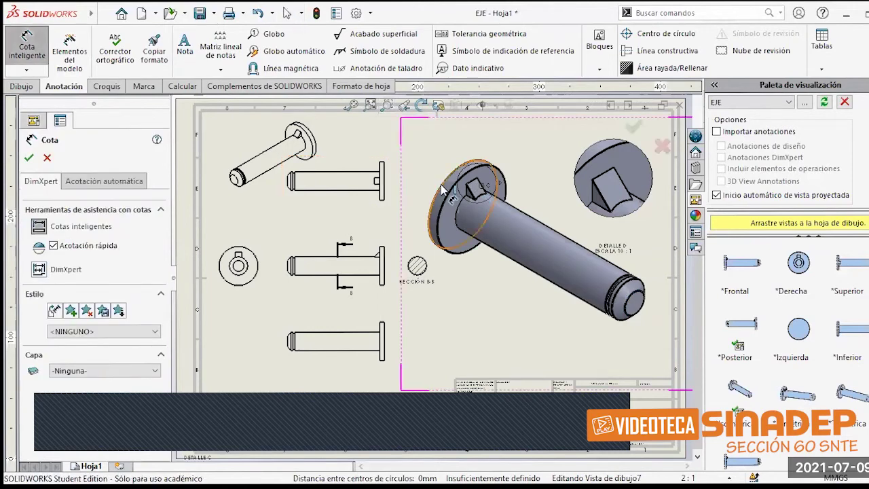
{"action": "left_click", "coordinate": [436, 134]}
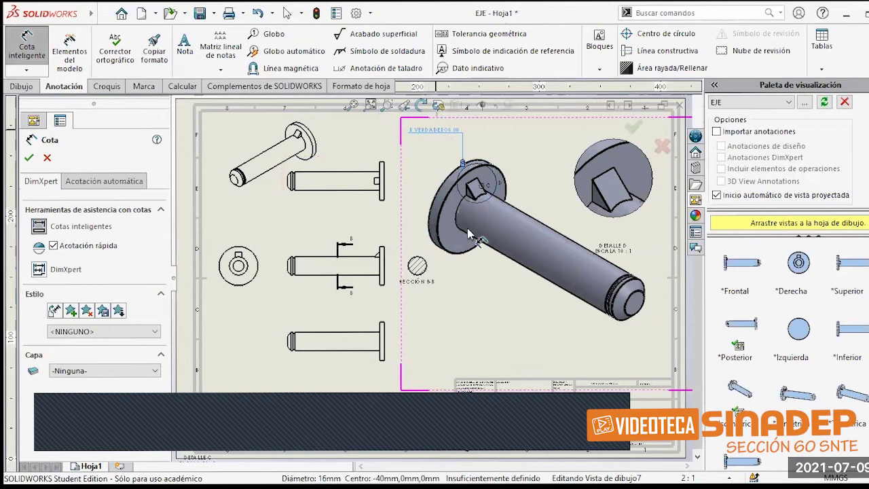
{"action": "left_click", "coordinate": [513, 260]}
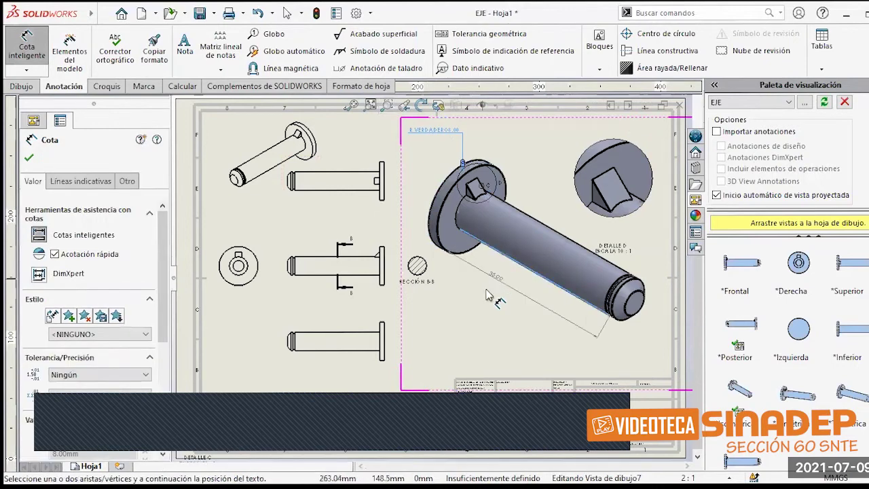
{"action": "left_click", "coordinate": [561, 285]}
{"action": "key", "text": "Escape"}
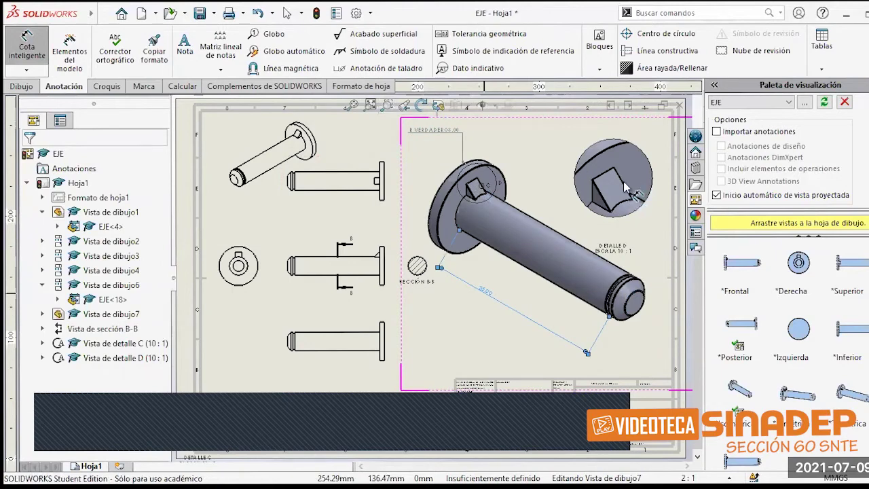
{"action": "left_click", "coordinate": [626, 189]}
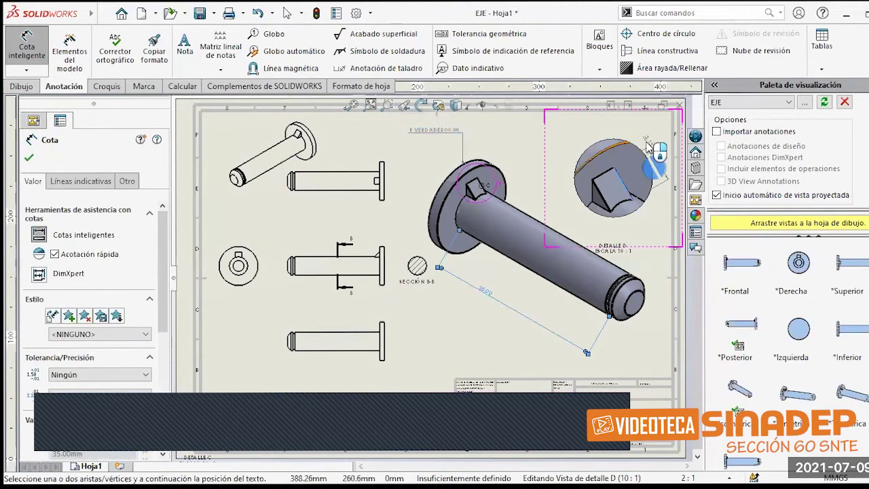
{"action": "left_click", "coordinate": [657, 152]}
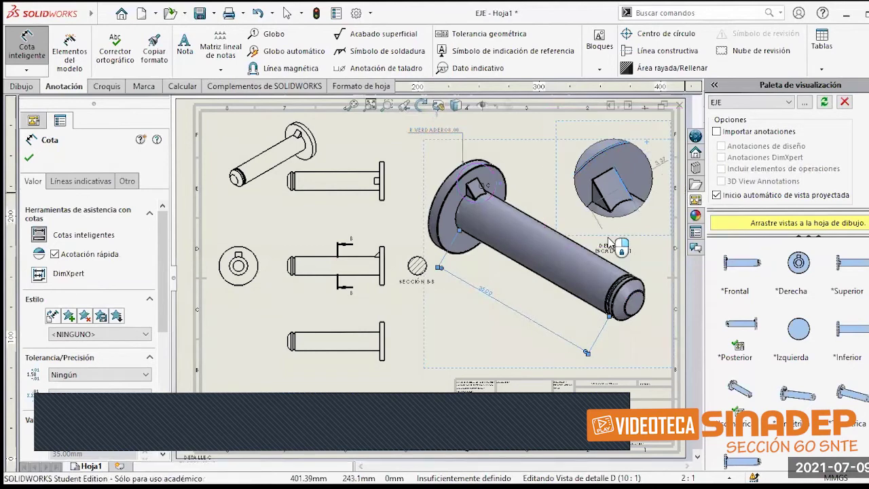
{"action": "key", "text": "Escape"}
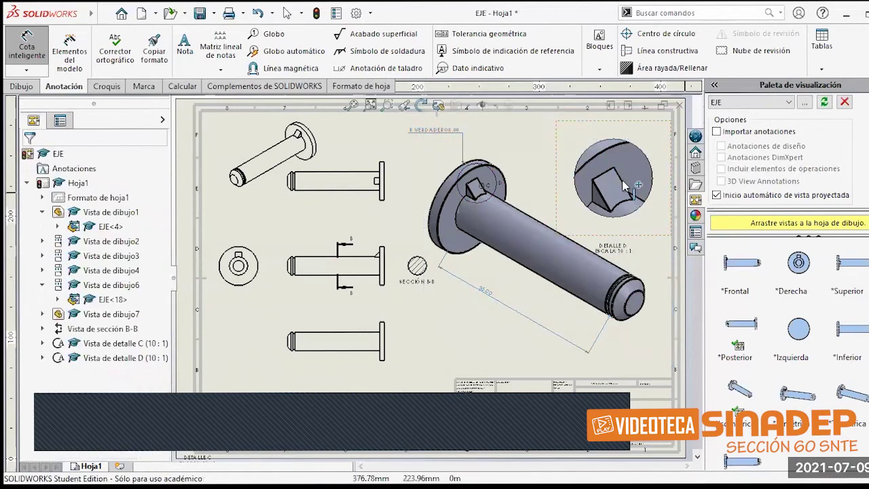
{"action": "key", "text": "Escape"}
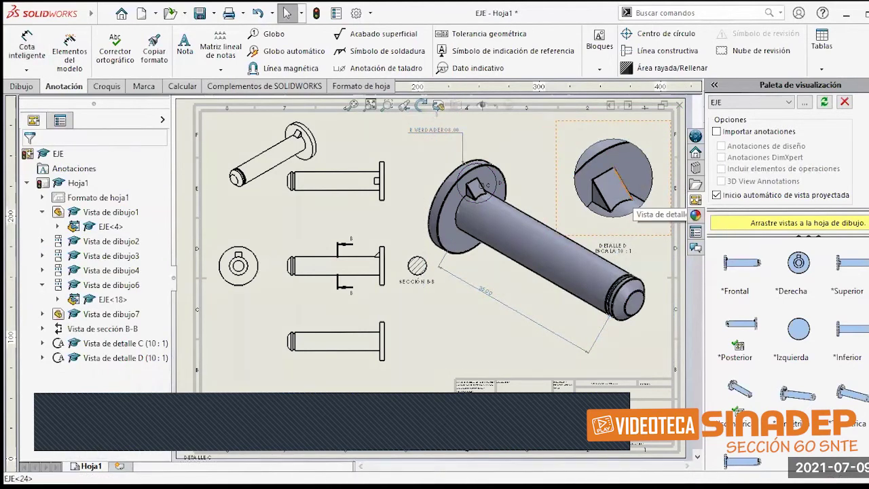
{"action": "left_click", "coordinate": [631, 195]}
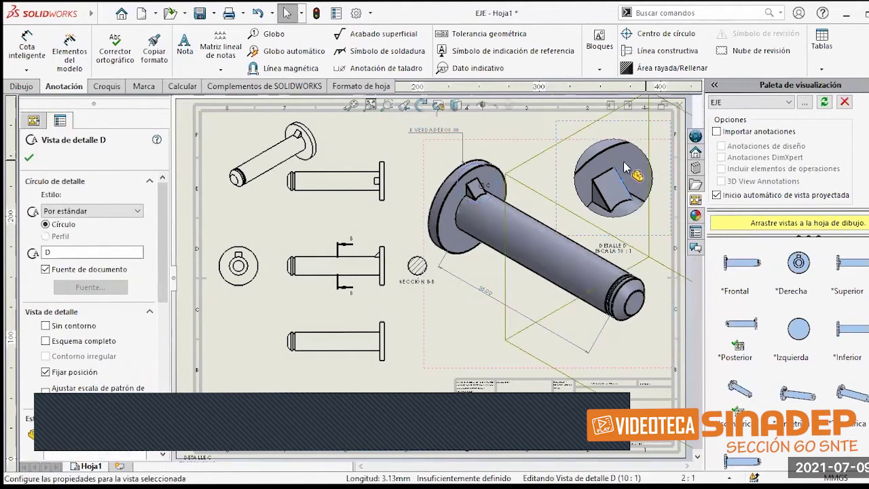
{"action": "key", "text": "Escape"}
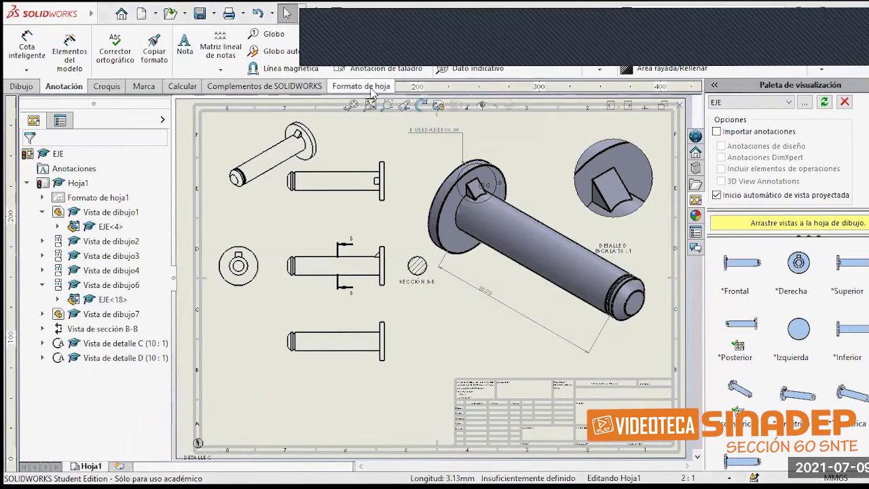
- Start editing the sheet format to work on the drawing's title block
{"action": "left_click", "coordinate": [371, 91]}
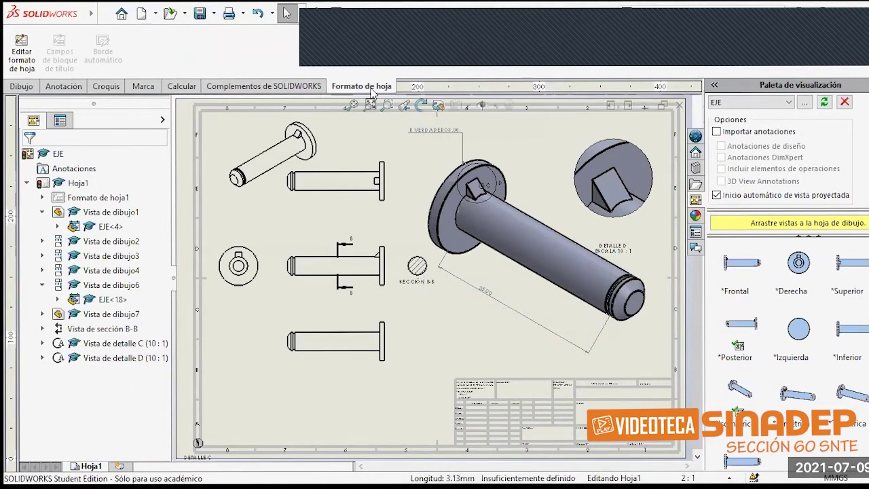
{"action": "left_click", "coordinate": [371, 106]}
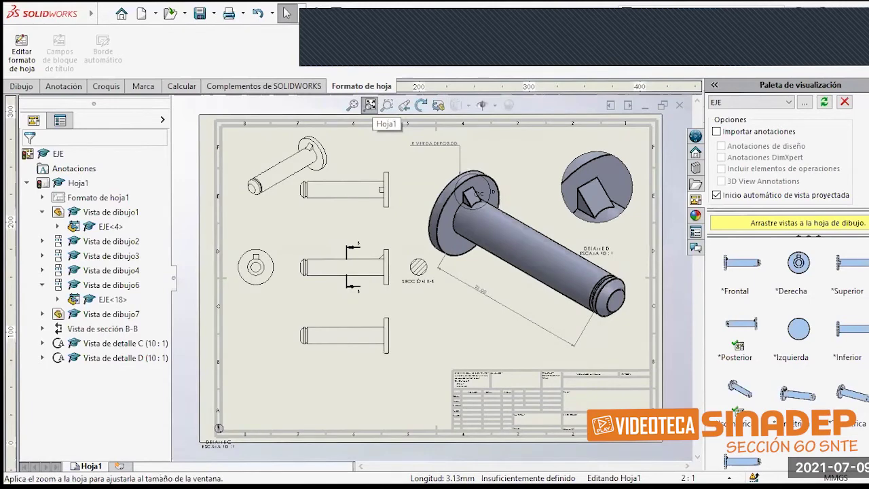
{"action": "left_click", "coordinate": [387, 105]}
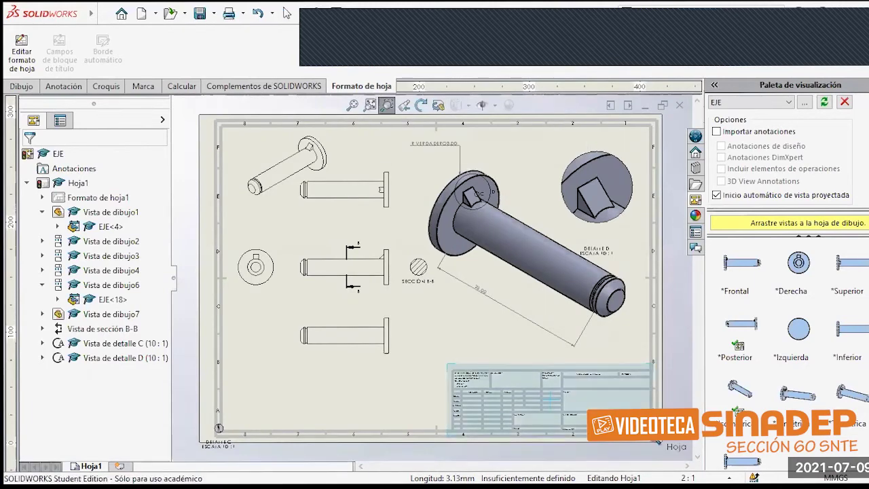
{"action": "left_click_drag", "start_coordinate": [654, 436], "coordinate": [654, 436]}
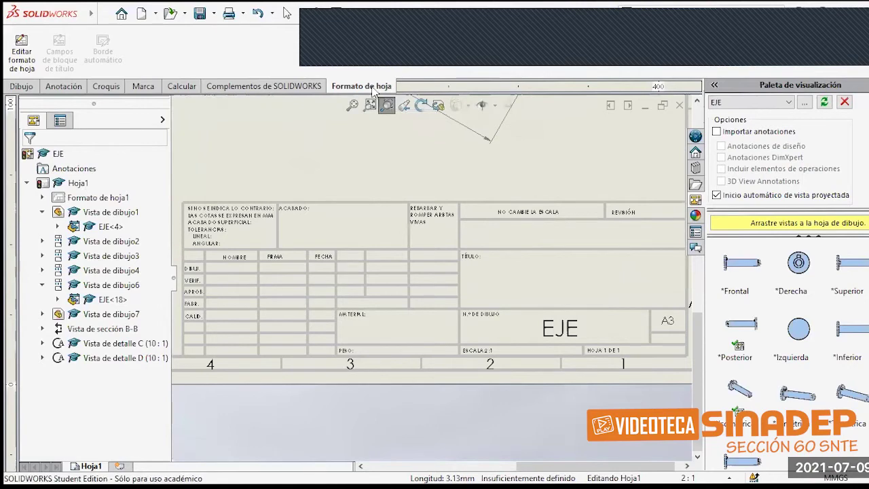
{"action": "left_click", "coordinate": [19, 47]}
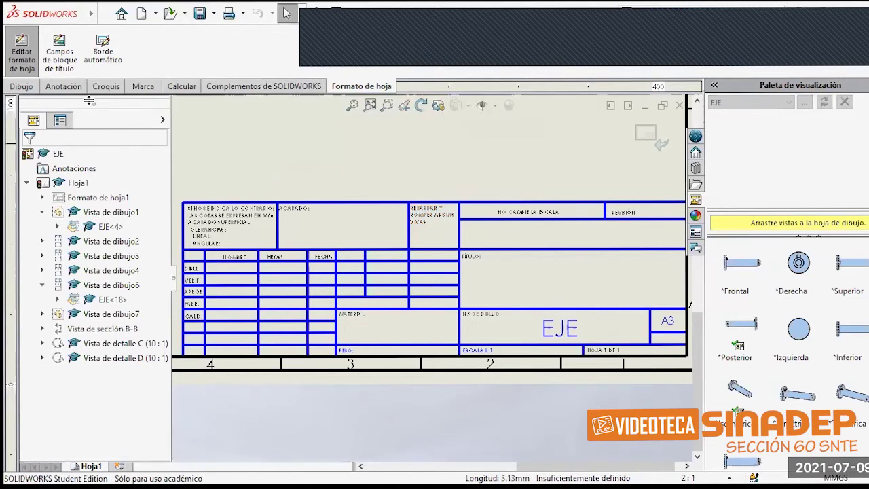
- Trim away the title block's grid lines above the row holding the material and drawing number cells
{"action": "left_click", "coordinate": [107, 87]}
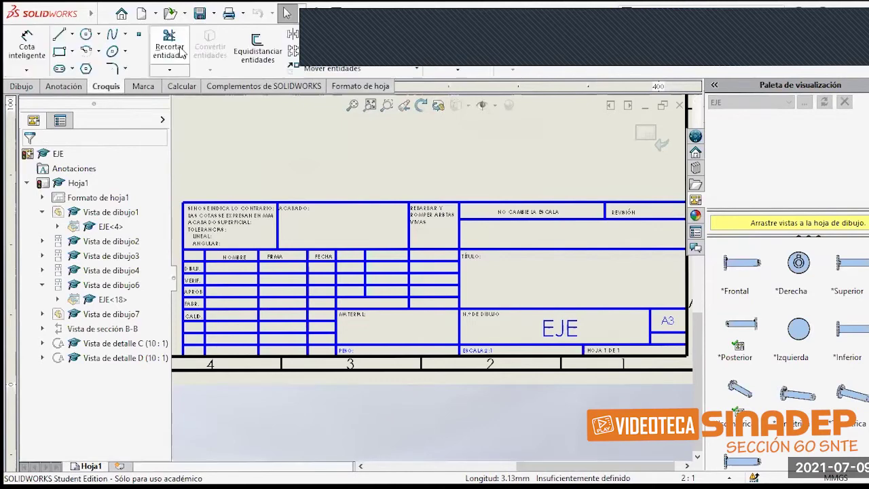
{"action": "left_click", "coordinate": [170, 46]}
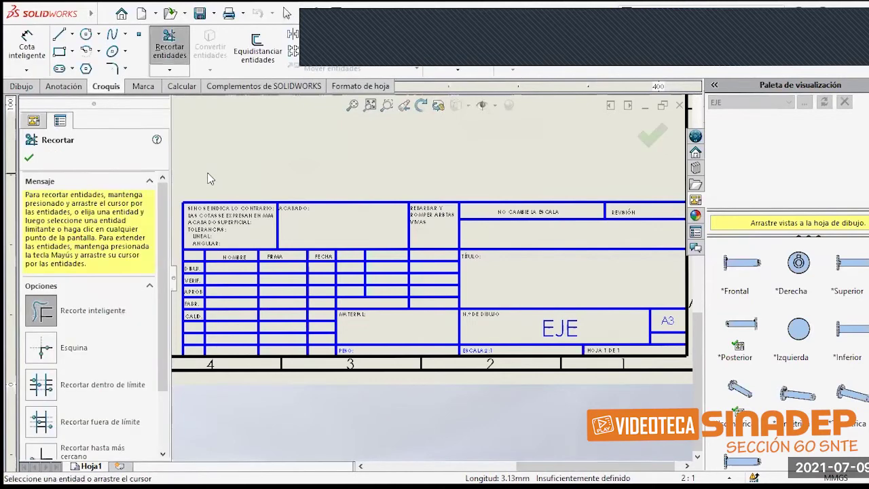
{"action": "mouse_move", "coordinate": [208, 173]}
{"action": "left_mouse_down"}
{"action": "mouse_move", "coordinate": [286, 232]}
{"action": "mouse_move", "coordinate": [376, 209]}
{"action": "mouse_move", "coordinate": [486, 202]}
{"action": "mouse_move", "coordinate": [597, 232]}
{"action": "mouse_move", "coordinate": [492, 225]}
{"action": "mouse_move", "coordinate": [632, 202]}
{"action": "mouse_move", "coordinate": [599, 256]}
{"action": "mouse_move", "coordinate": [597, 201]}
{"action": "mouse_move", "coordinate": [596, 232]}
{"action": "mouse_move", "coordinate": [573, 252]}
{"action": "left_mouse_up"}
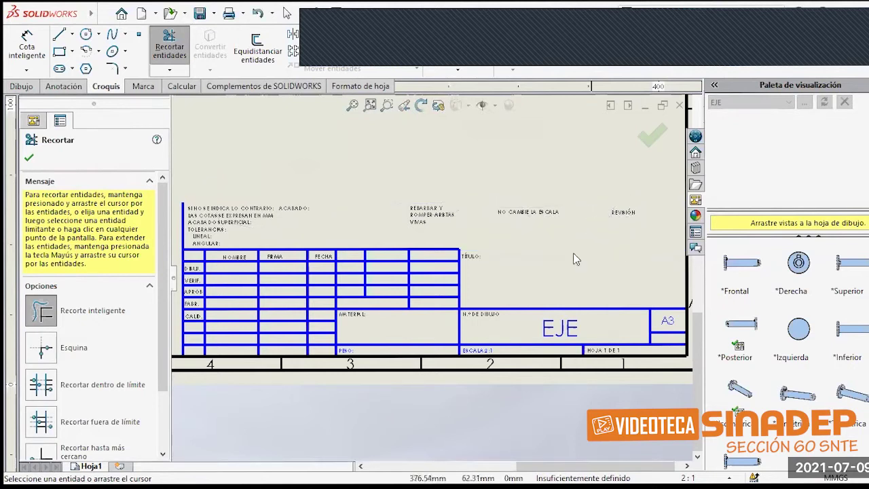
{"action": "mouse_move", "coordinate": [410, 256]}
{"action": "left_mouse_down"}
{"action": "mouse_move", "coordinate": [252, 256]}
{"action": "mouse_move", "coordinate": [186, 245]}
{"action": "mouse_move", "coordinate": [179, 230]}
{"action": "mouse_move", "coordinate": [203, 275]}
{"action": "mouse_move", "coordinate": [335, 279]}
{"action": "mouse_move", "coordinate": [354, 262]}
{"action": "mouse_move", "coordinate": [410, 280]}
{"action": "mouse_move", "coordinate": [436, 277]}
{"action": "mouse_move", "coordinate": [438, 268]}
{"action": "mouse_move", "coordinate": [174, 257]}
{"action": "mouse_move", "coordinate": [278, 269]}
{"action": "mouse_move", "coordinate": [364, 259]}
{"action": "mouse_move", "coordinate": [376, 286]}
{"action": "mouse_move", "coordinate": [468, 289]}
{"action": "mouse_move", "coordinate": [180, 286]}
{"action": "mouse_move", "coordinate": [370, 292]}
{"action": "mouse_move", "coordinate": [195, 292]}
{"action": "mouse_move", "coordinate": [464, 306]}
{"action": "mouse_move", "coordinate": [325, 293]}
{"action": "mouse_move", "coordinate": [191, 306]}
{"action": "mouse_move", "coordinate": [545, 235]}
{"action": "mouse_move", "coordinate": [511, 198]}
{"action": "left_mouse_up"}
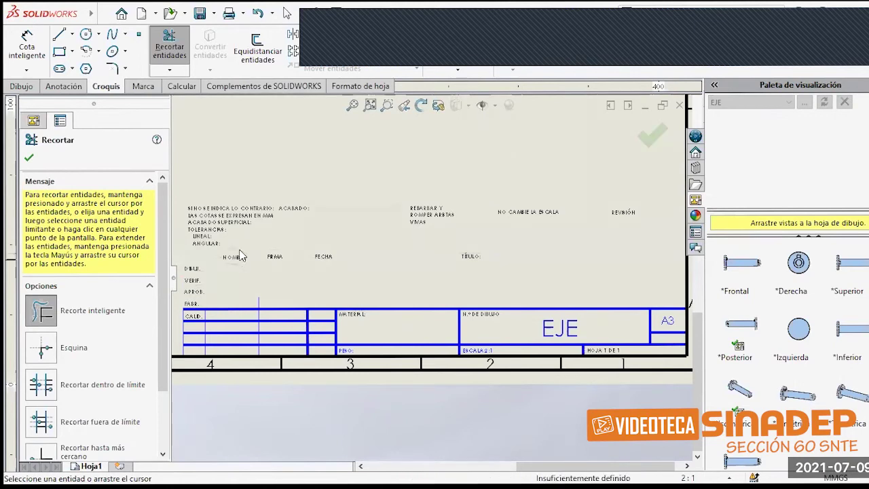
{"action": "key", "text": "Escape"}
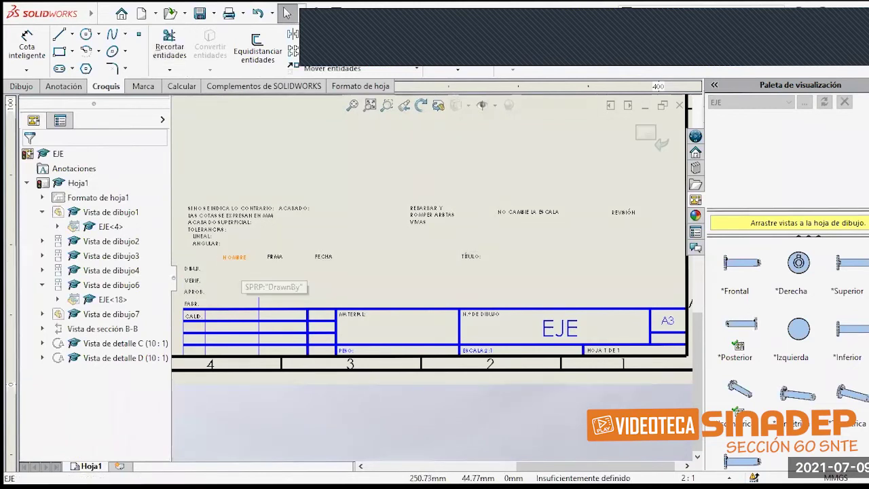
- Move the NOMBRE note down into the first remaining row of the title block's signature table
{"action": "left_click", "coordinate": [235, 257]}
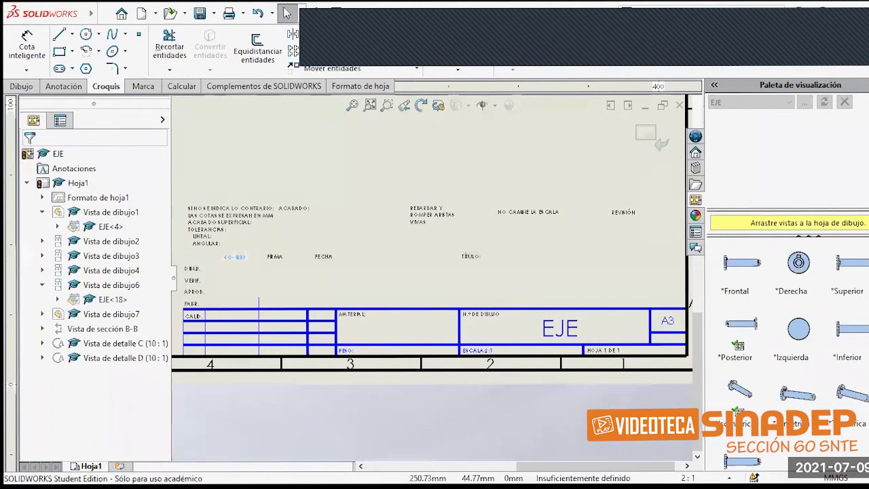
{"action": "left_click", "coordinate": [246, 259]}
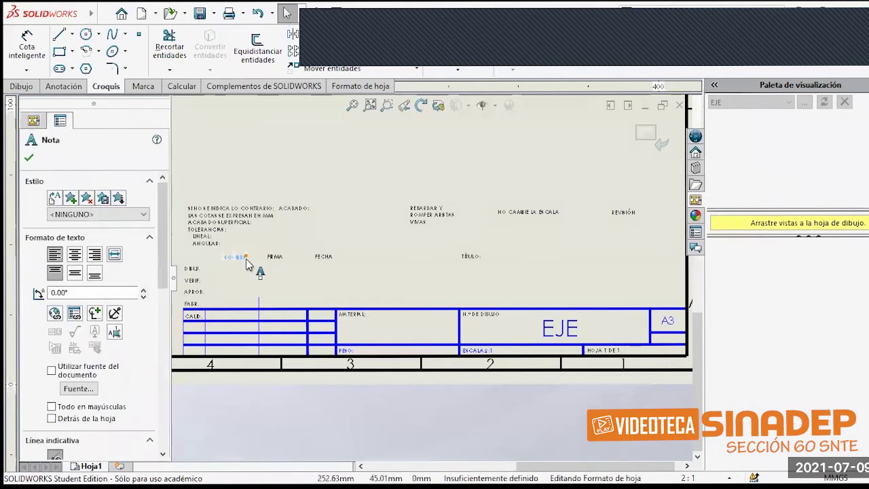
{"action": "left_click_drag", "start_coordinate": [246, 293], "coordinate": [239, 317]}
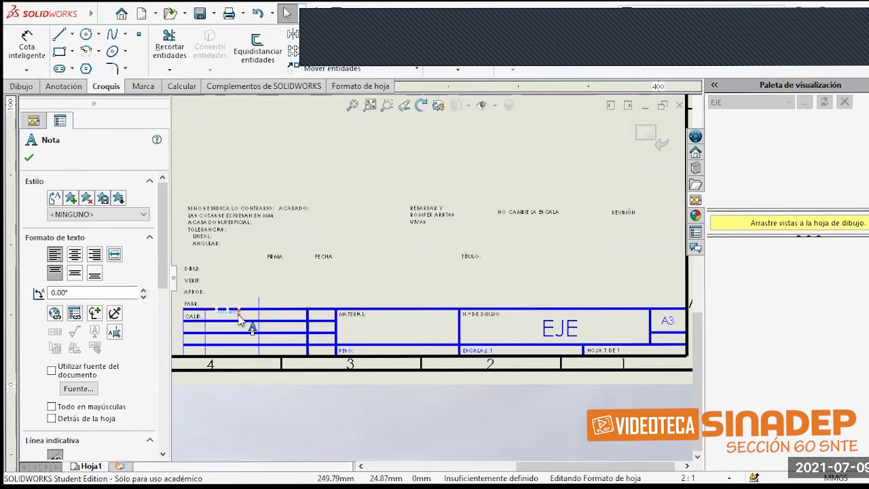
{"action": "key", "text": "Down"}
{"action": "key", "text": "Down"}
{"action": "key", "text": "Up"}
{"action": "key", "text": "Up"}
- Move the FIRMA and FECHA notes down to the top row of the remaining table, in line with NOMBRE
{"action": "left_click", "coordinate": [282, 258]}
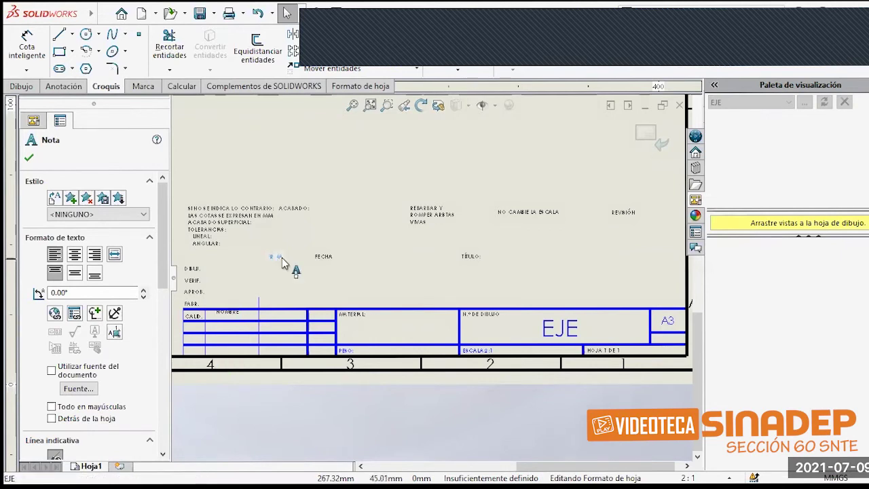
{"action": "left_click_drag", "start_coordinate": [282, 264], "coordinate": [292, 319]}
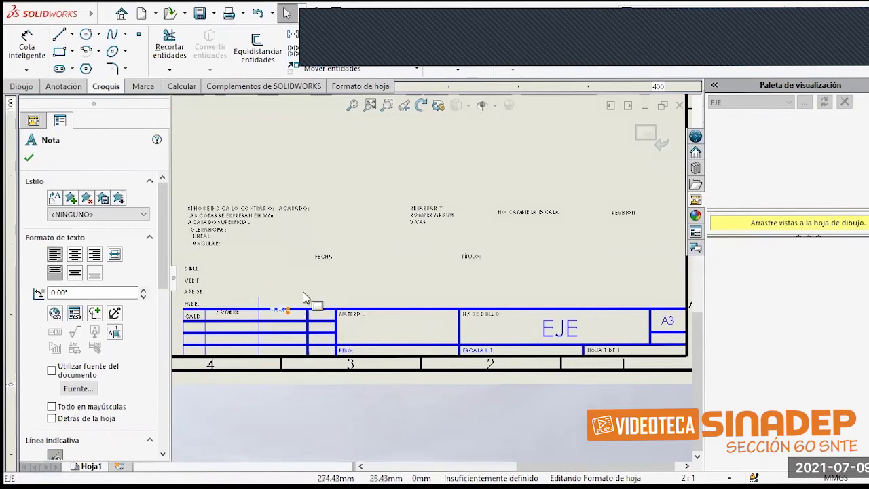
{"action": "left_click", "coordinate": [326, 259]}
{"action": "left_click_drag", "start_coordinate": [327, 258], "coordinate": [325, 318]}
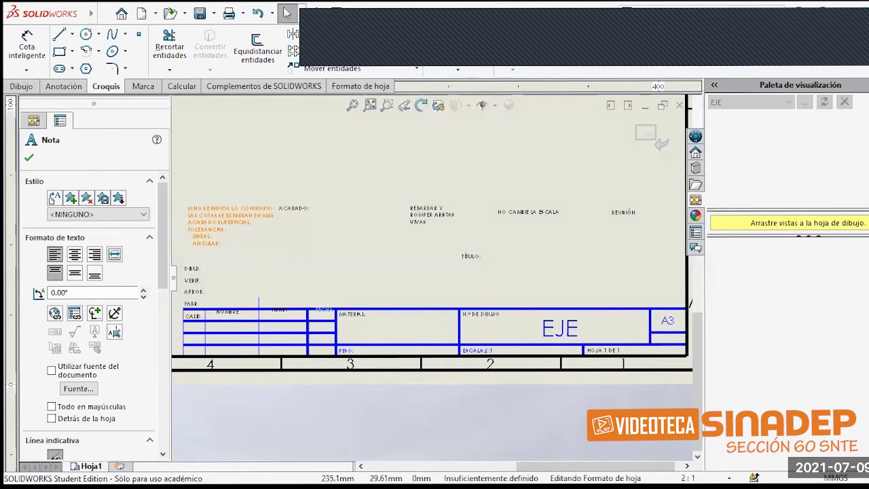
- Hide the leftover notes above the title block, including tolerances, ACABADO, REBARBAR, NO CAMBIE LA ESCALA, REVISIÓN, TÍTULO, DIBUJ., VERIF. and APROB
{"action": "left_click", "coordinate": [198, 282], "text": "ctrl"}
{"action": "left_click", "coordinate": [196, 271], "text": "ctrl"}
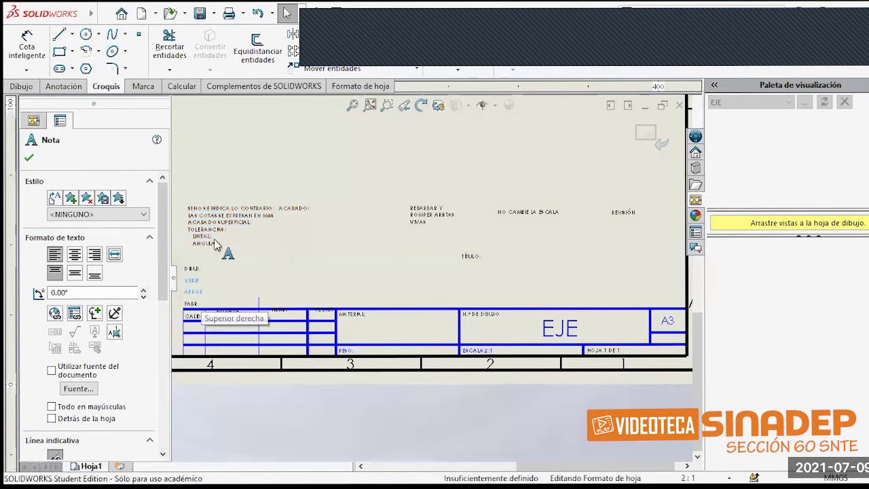
{"action": "left_click", "coordinate": [443, 212], "text": "ctrl"}
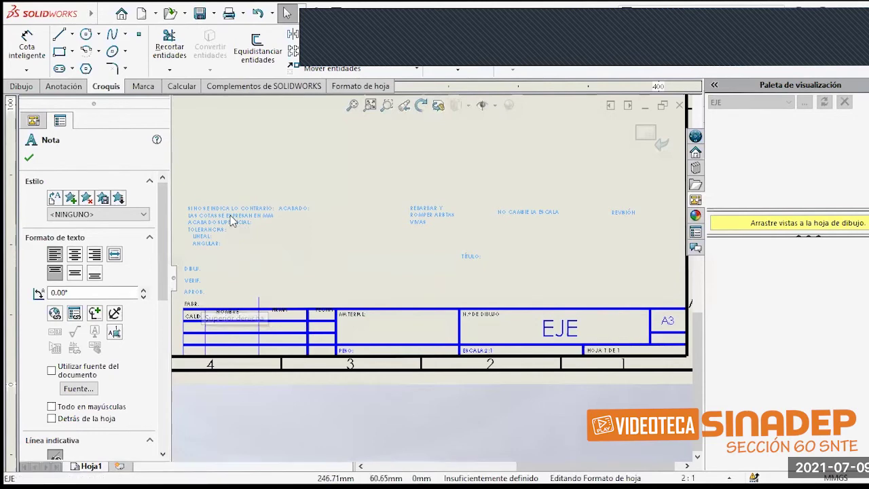
{"action": "right_click", "coordinate": [285, 233]}
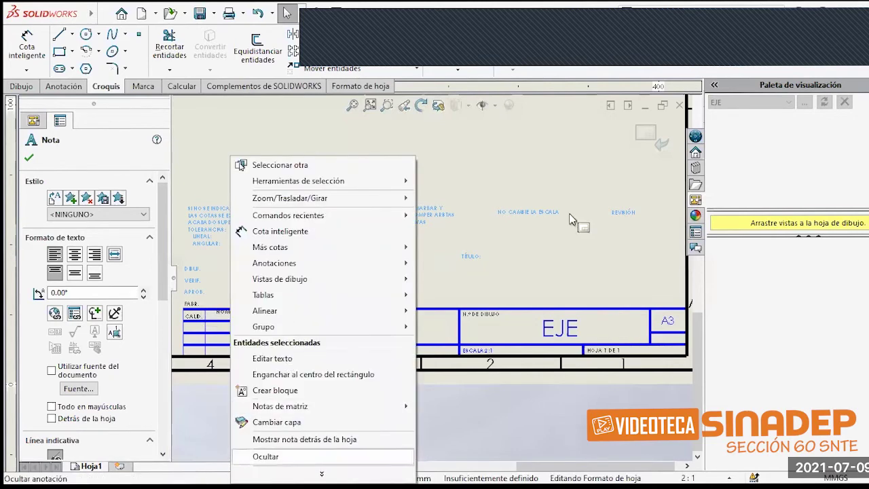
{"action": "left_click", "coordinate": [613, 236]}
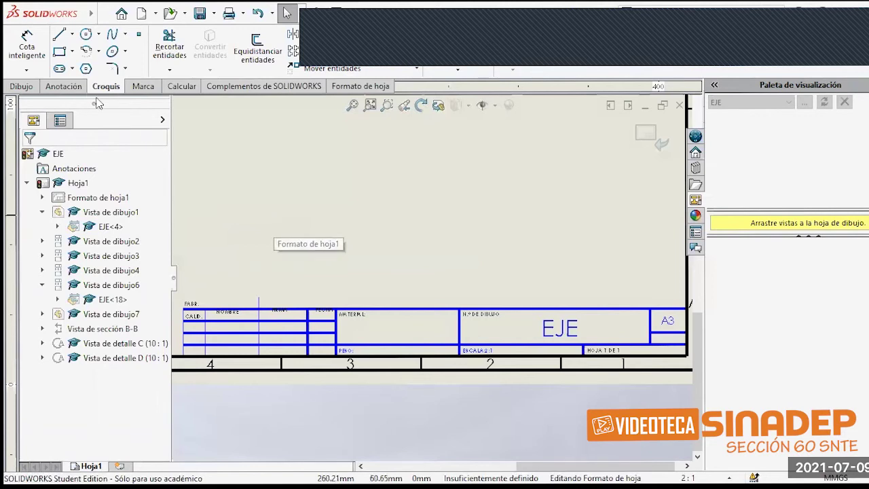
- Centre the NOMBRE note in its title block cell and place a copy of it in the row below
{"action": "left_click", "coordinate": [74, 88]}
{"action": "left_click", "coordinate": [187, 49]}
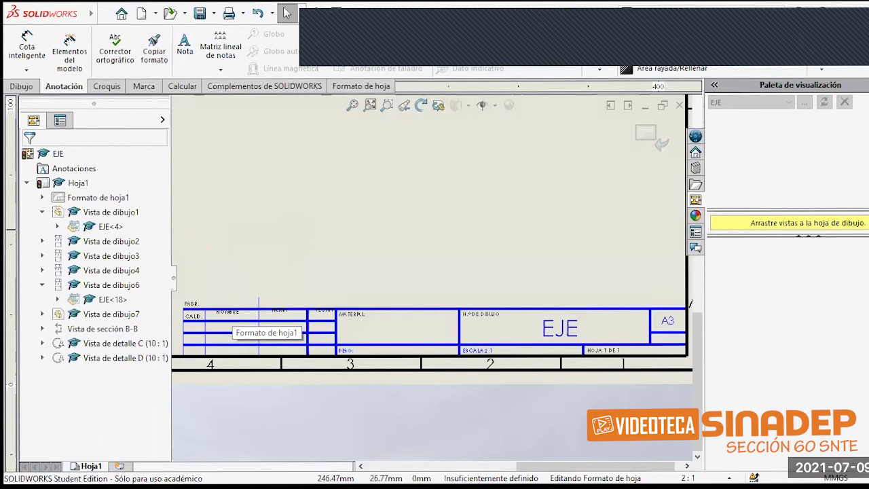
{"action": "left_click", "coordinate": [229, 311]}
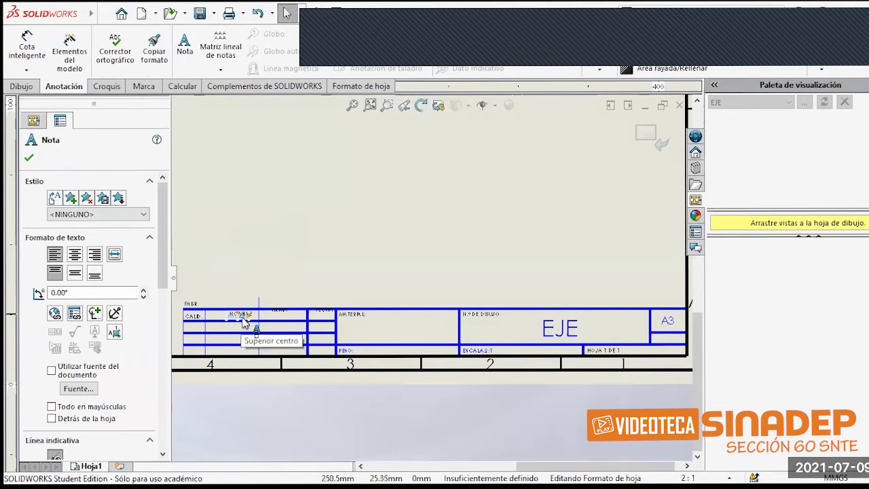
{"action": "left_click", "coordinate": [243, 317]}
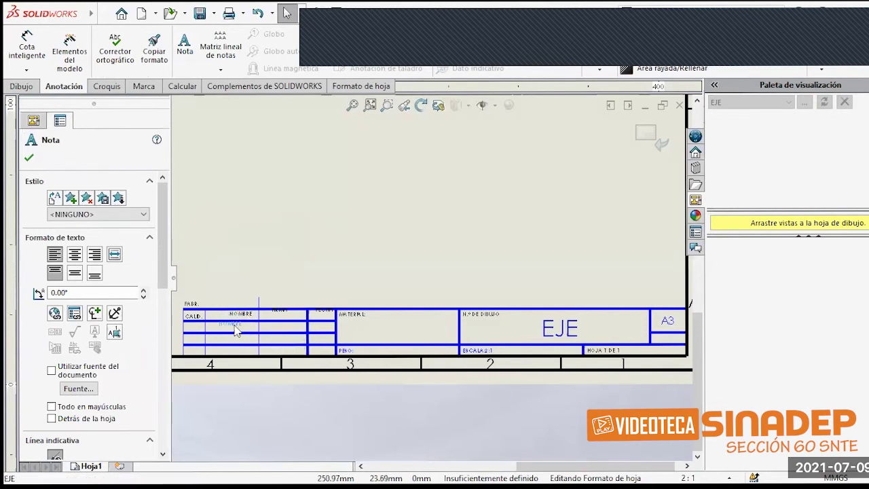
- Replace the text of the copied NOMBRE note with the drafter's name, keeping only the first name and the short form of the surname
{"action": "left_click", "coordinate": [236, 327]}
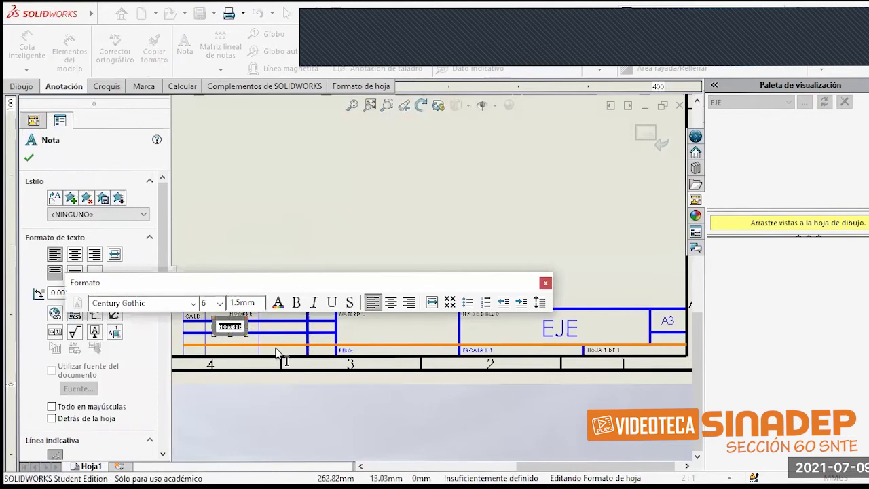
{"action": "type", "text": "A"}
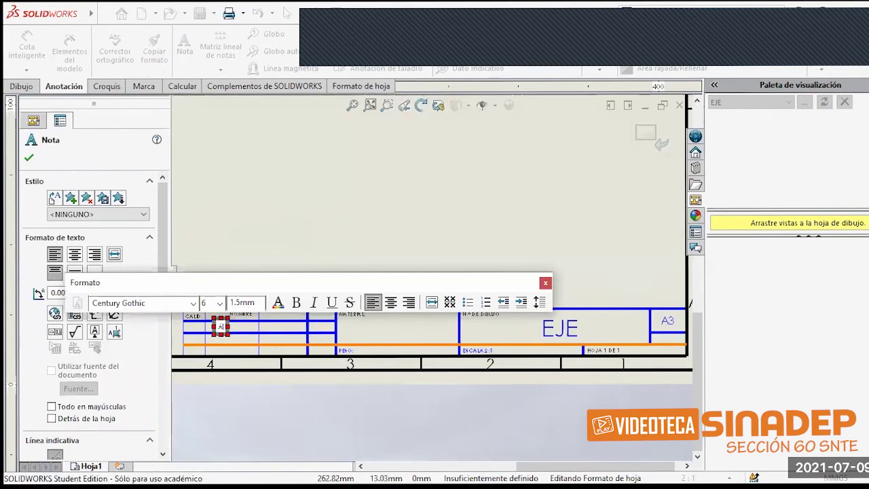
{"action": "type", "text": "ngel Ozuna R"}
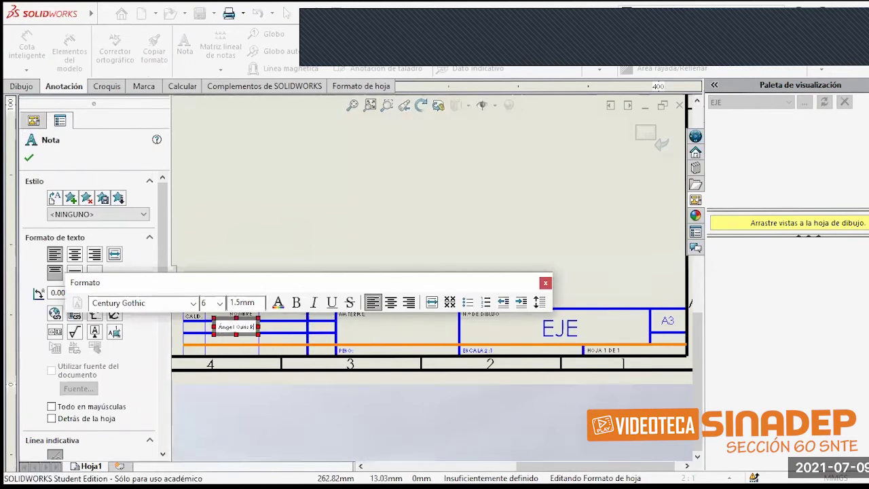
{"action": "type", "text": "odriguez"}
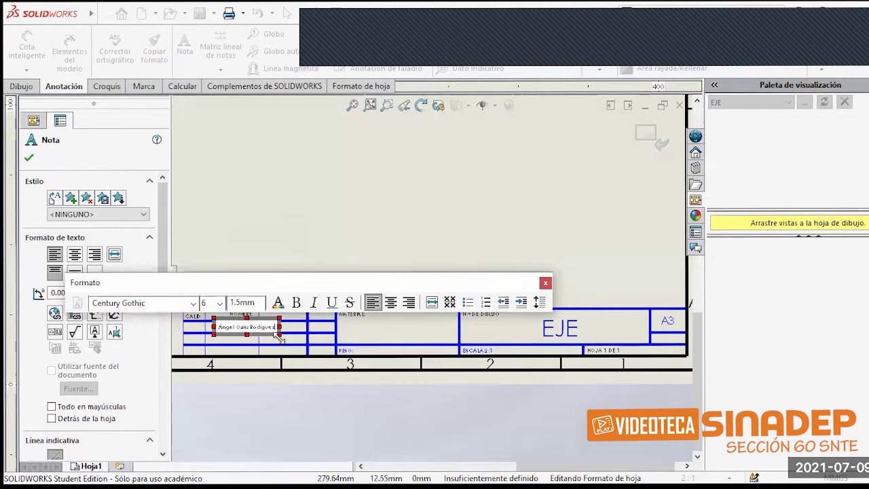
{"action": "key", "text": "BackSpace"}
{"action": "key", "text": "BackSpace"}
{"action": "key", "text": "BackSpace"}
{"action": "key", "text": "BackSpace"}
{"action": "key", "text": "BackSpace"}
{"action": "key", "text": "BackSpace"}
{"action": "key", "text": "BackSpace"}
{"action": "key", "text": "BackSpace"}
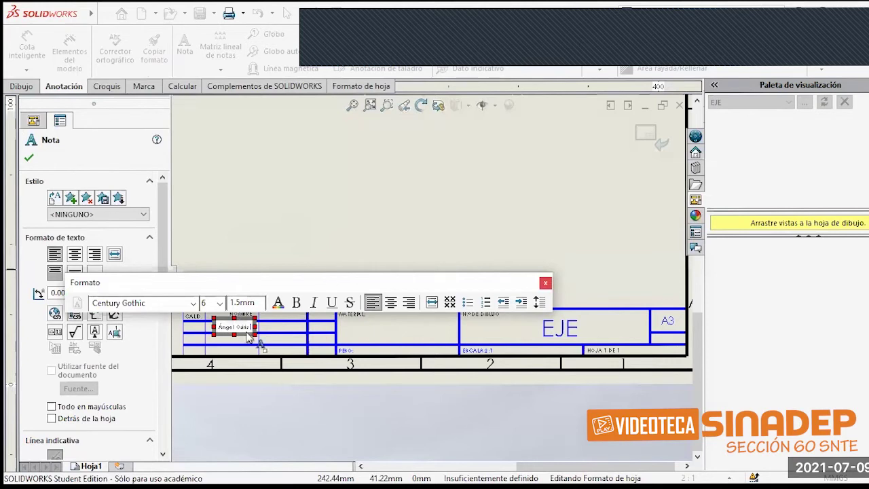
{"action": "left_click", "coordinate": [354, 255]}
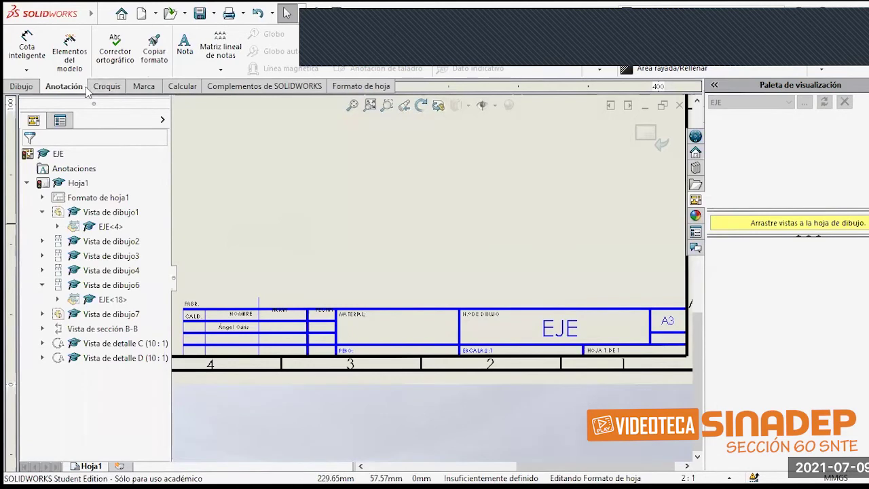
- Finish editing the sheet format and return to the drawing sheet
{"action": "left_click", "coordinate": [649, 136]}
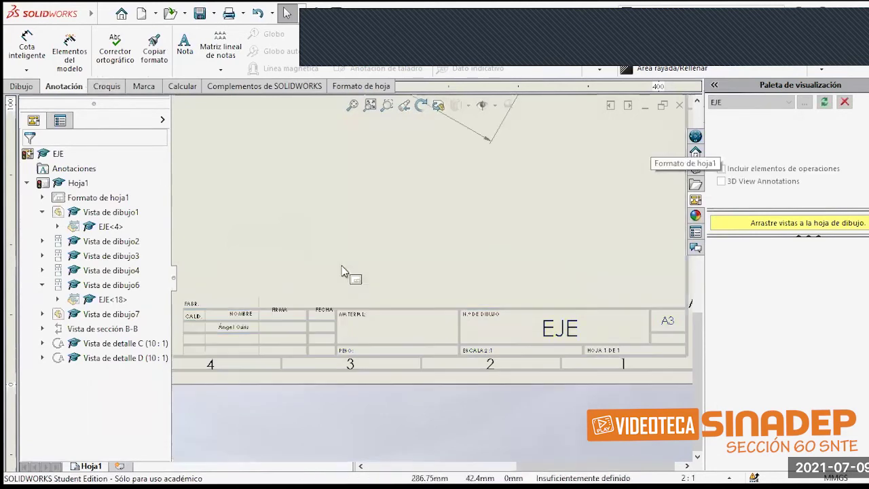
{"action": "scroll", "coordinate": [431, 283], "scroll_direction": "down", "scroll_amount": 1}
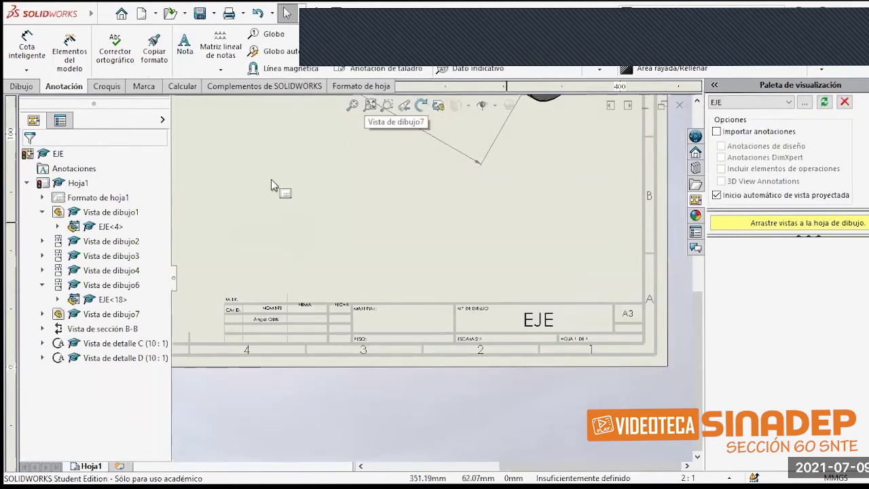
{"action": "scroll", "coordinate": [429, 279], "scroll_direction": "down", "scroll_amount": 1}
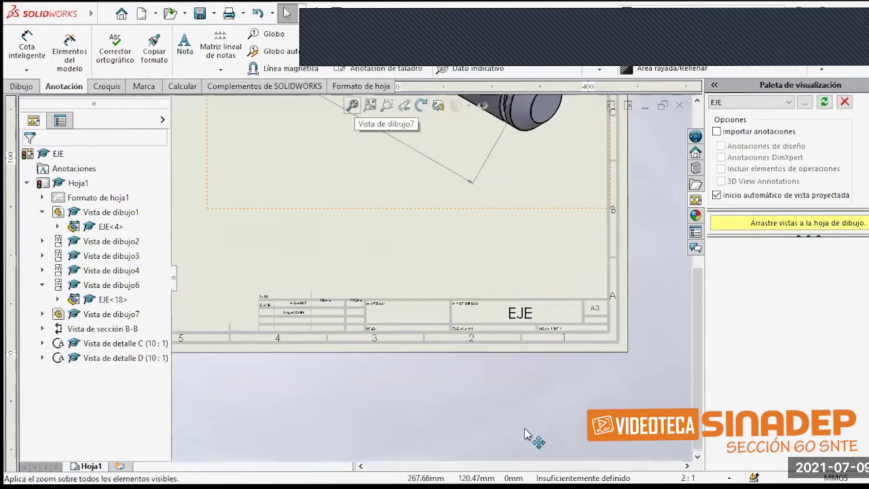
{"action": "key", "text": "f"}
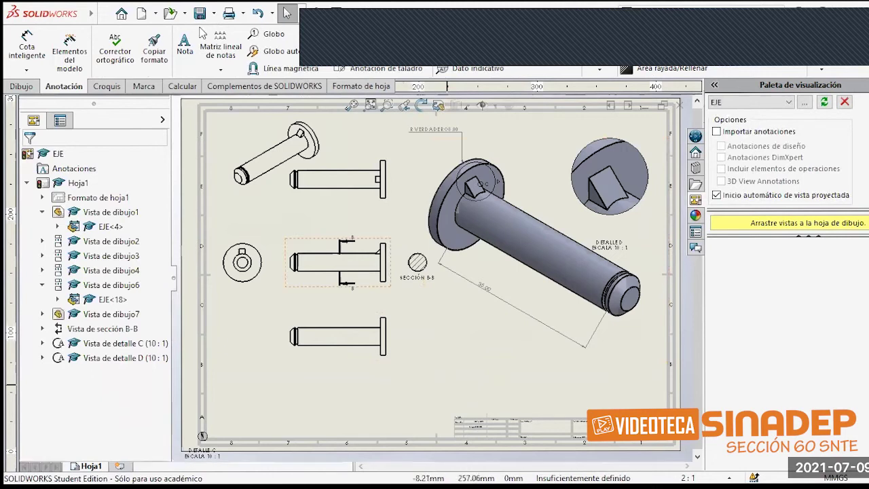
{"action": "left_click", "coordinate": [214, 14]}
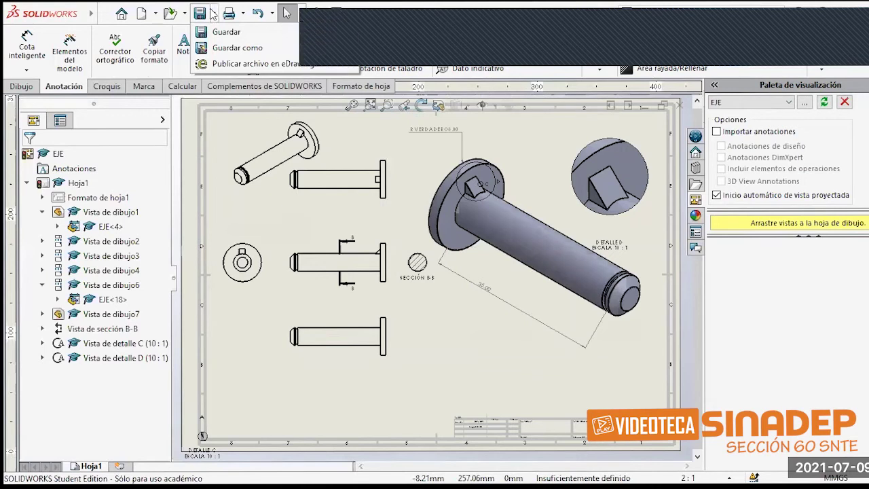
{"action": "left_click", "coordinate": [216, 48]}
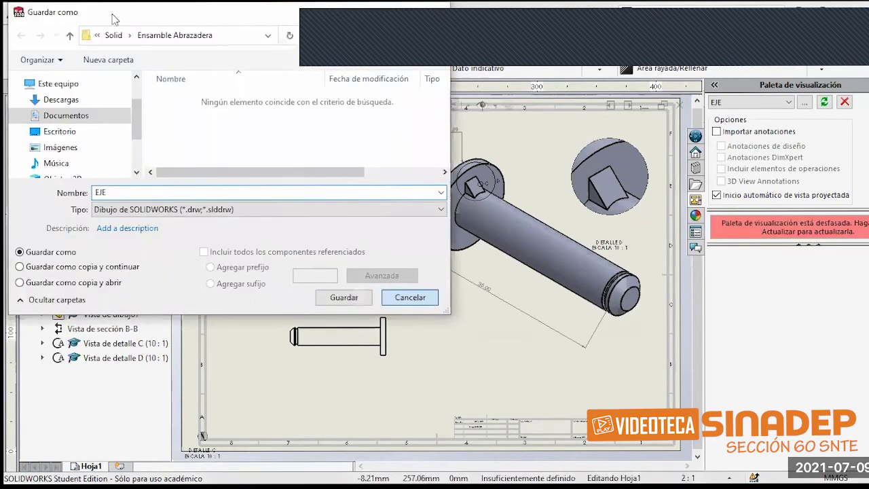
{"action": "key", "text": "Escape"}
- Start saving the current sheet's format as a sheet format file
{"action": "left_click", "coordinate": [113, 17]}
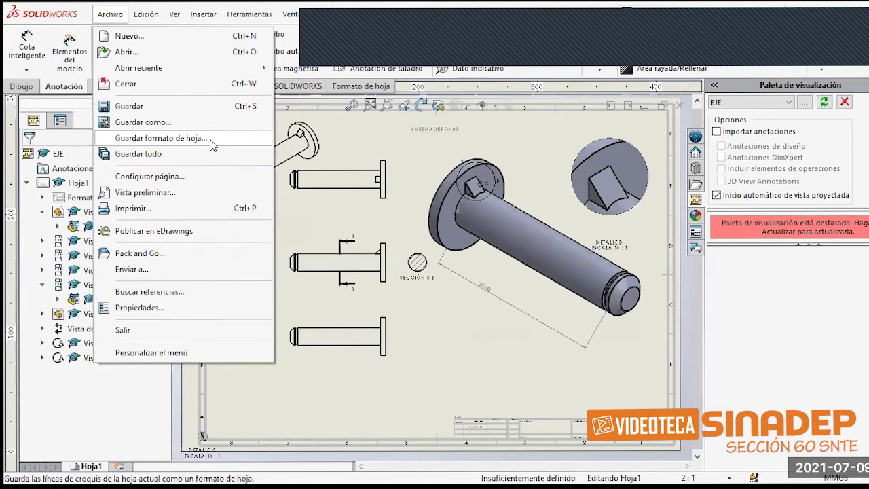
{"action": "left_click", "coordinate": [210, 139]}
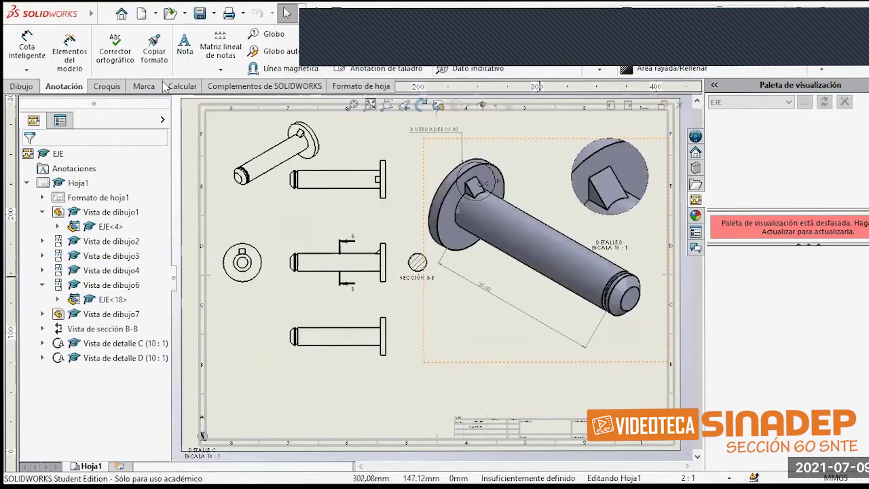
- Create a new drawing document
{"action": "left_click", "coordinate": [110, 14]}
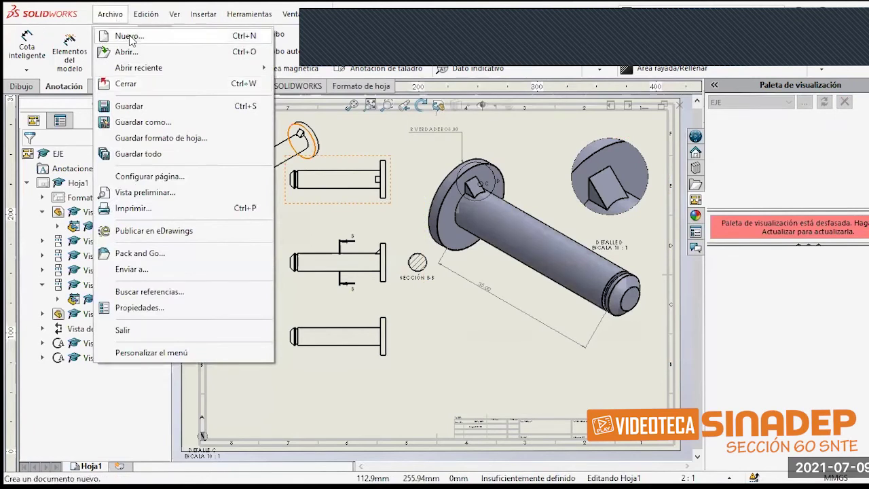
{"action": "left_click", "coordinate": [129, 37]}
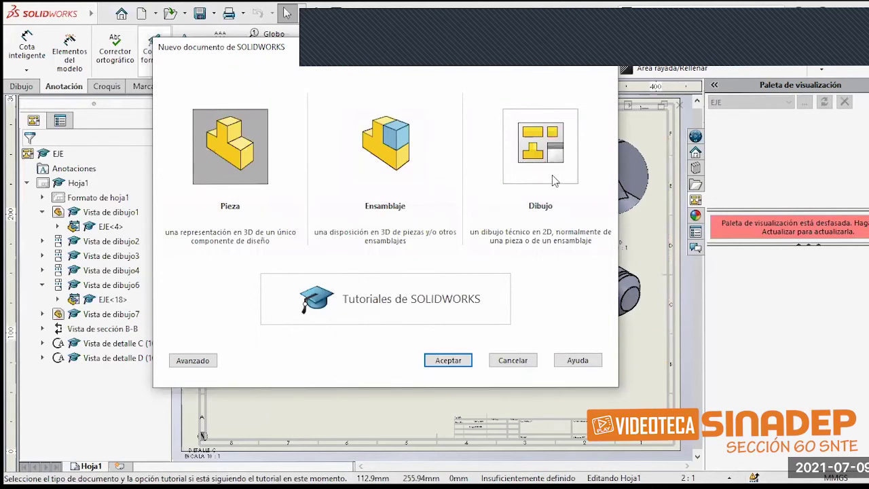
{"action": "left_click", "coordinate": [554, 180]}
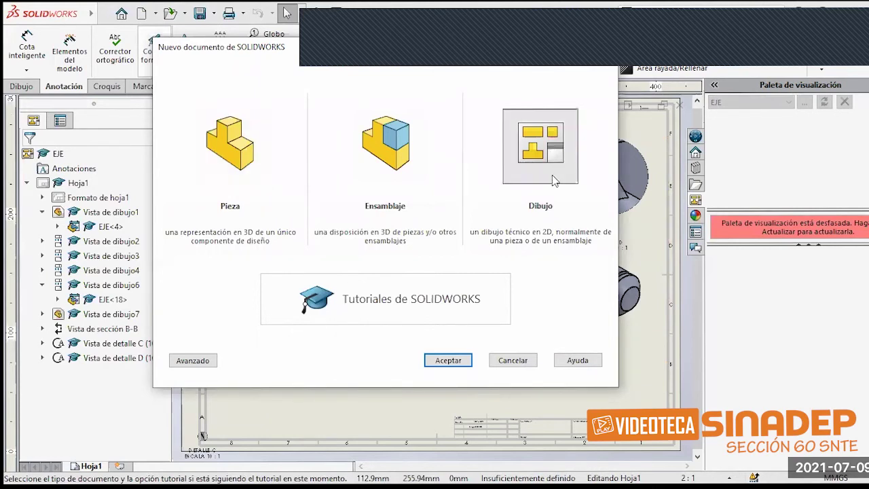
{"action": "left_click", "coordinate": [453, 364]}
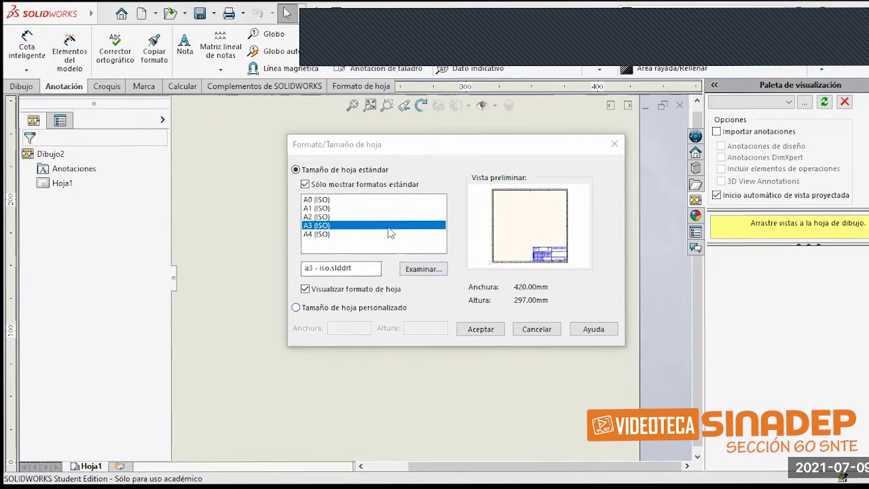
- Load the custom A3 ISO sheet format file from the Ensamble Abrazadera folder and apply it to the new drawing
{"action": "left_click", "coordinate": [433, 270]}
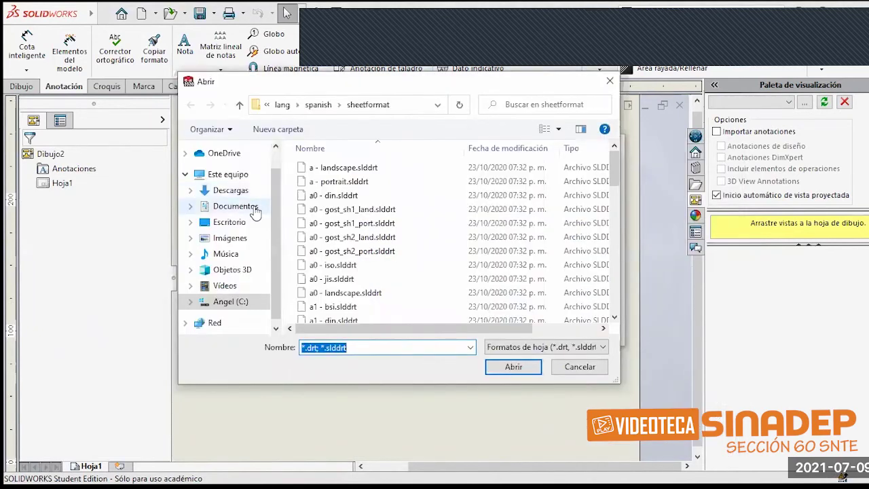
{"action": "left_click", "coordinate": [255, 213]}
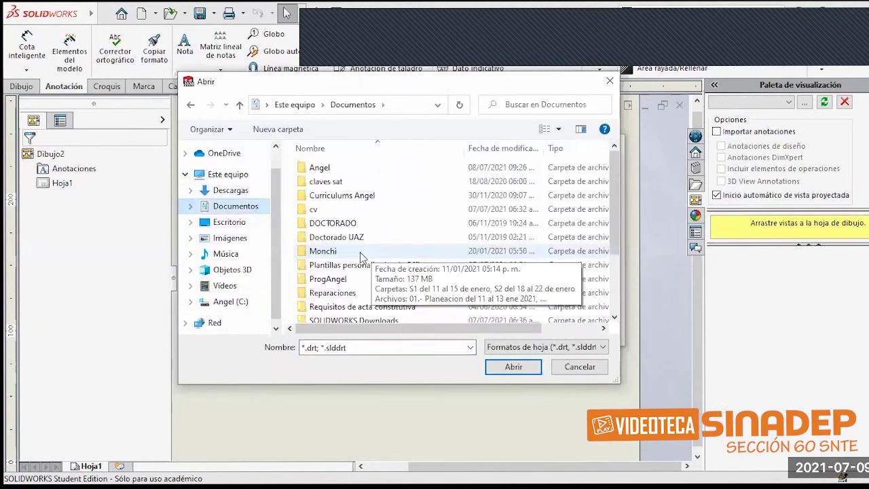
{"action": "double_click", "coordinate": [326, 167]}
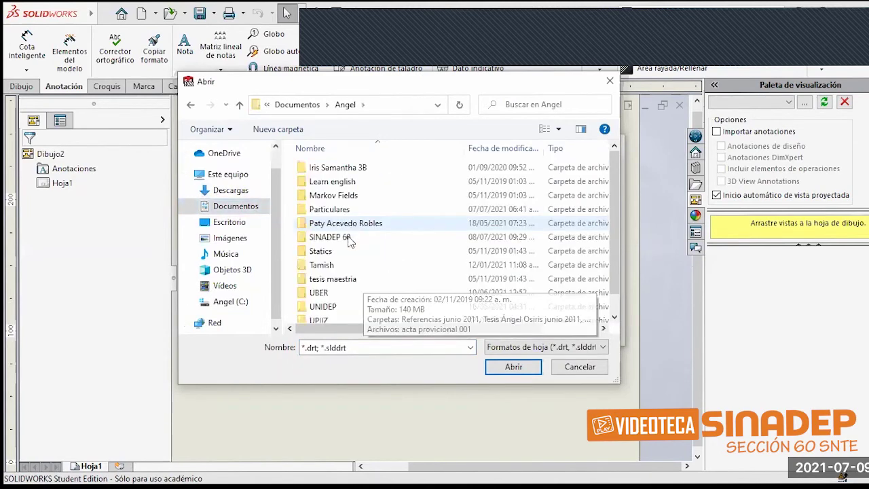
{"action": "double_click", "coordinate": [347, 239]}
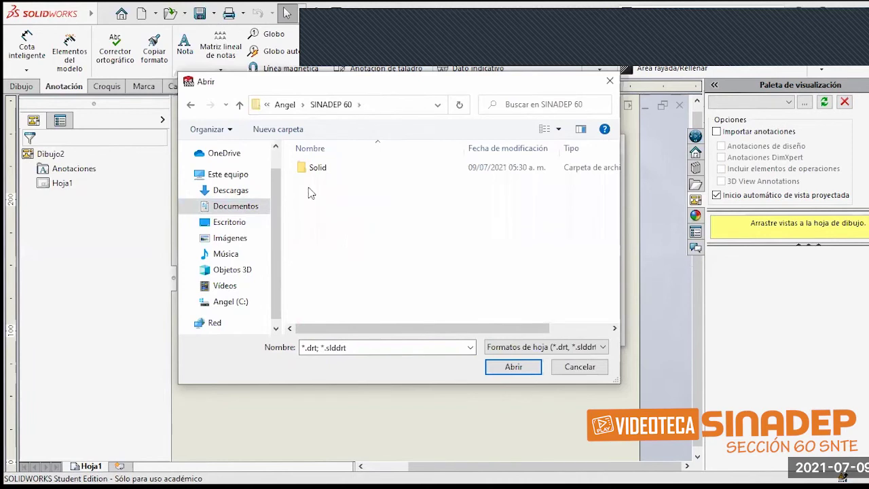
{"action": "double_click", "coordinate": [321, 170]}
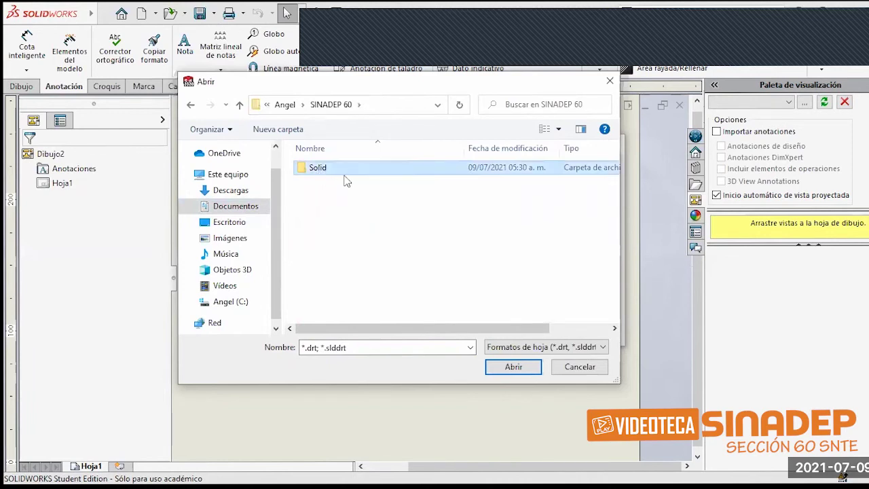
{"action": "double_click", "coordinate": [353, 169]}
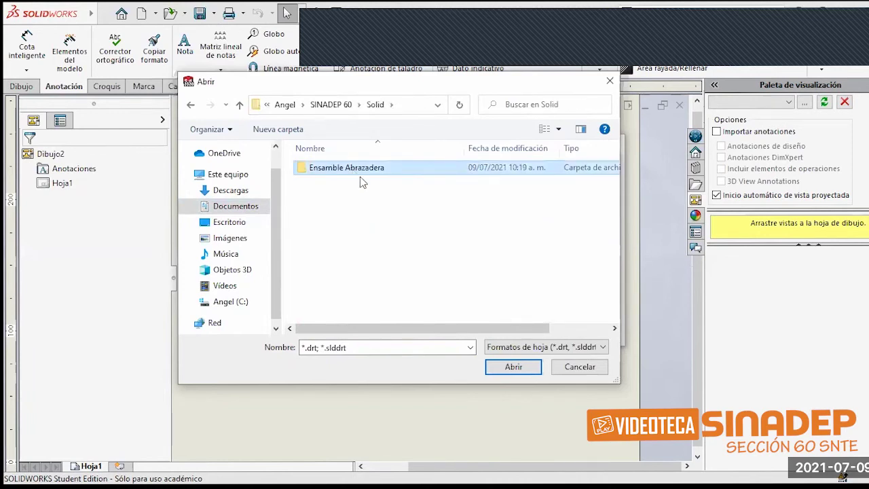
{"action": "left_click", "coordinate": [360, 168]}
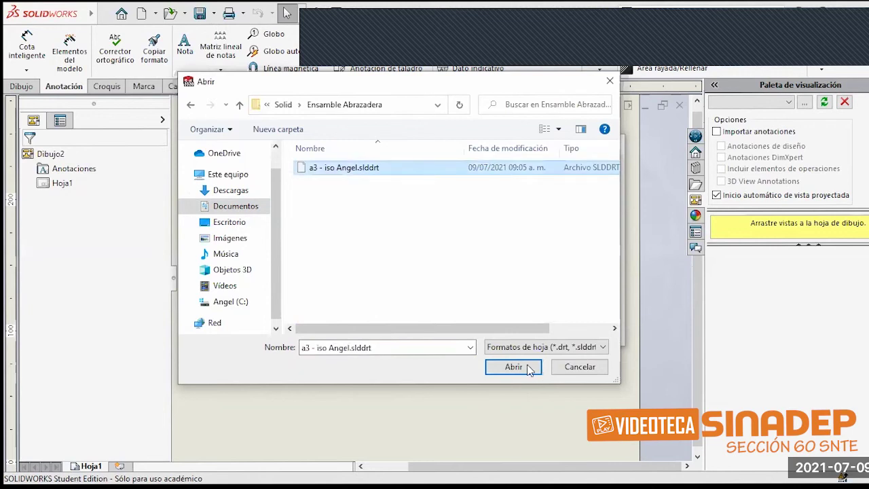
{"action": "left_click", "coordinate": [529, 368]}
{"action": "left_click", "coordinate": [480, 330]}
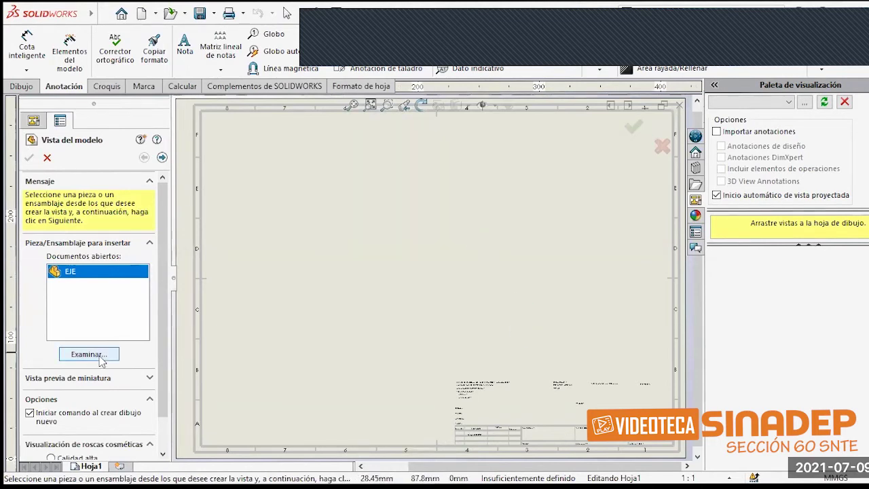
- Load the Assem1 assembly from the Ensamble Abrazadera folder and place its front view near the sheet's left side
{"action": "left_click", "coordinate": [100, 358]}
{"action": "left_click", "coordinate": [102, 358]}
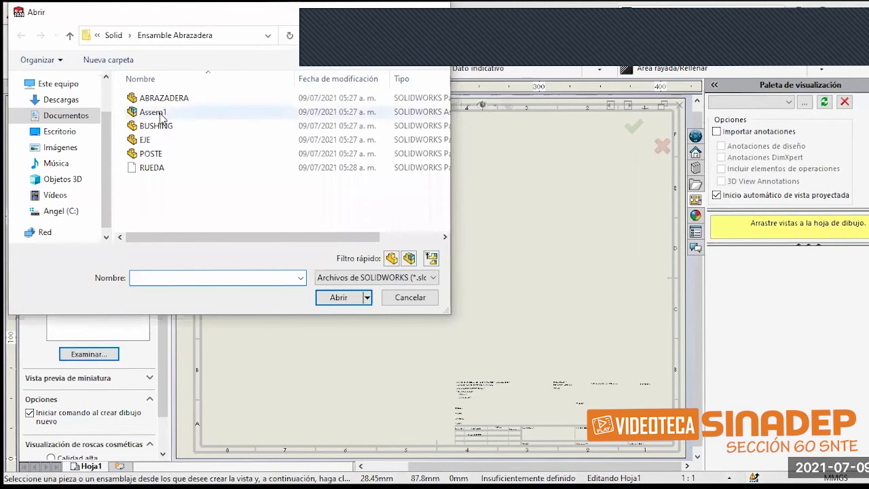
{"action": "left_click", "coordinate": [162, 114]}
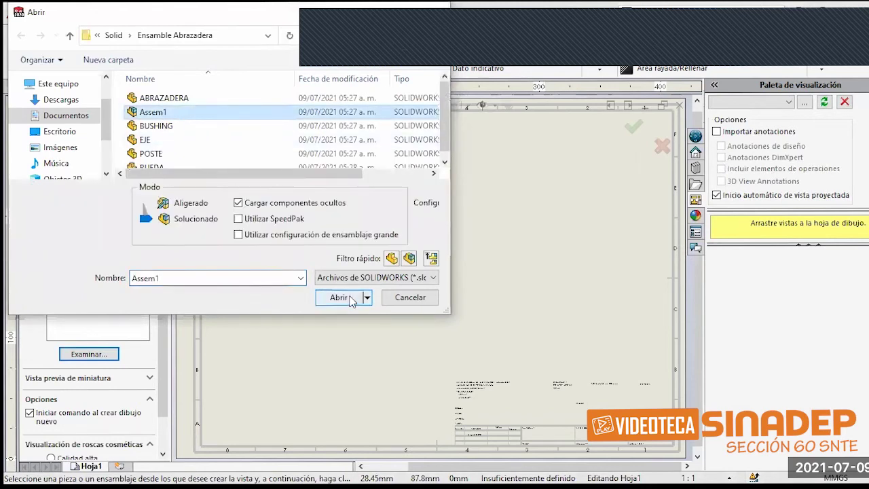
{"action": "left_click", "coordinate": [351, 299]}
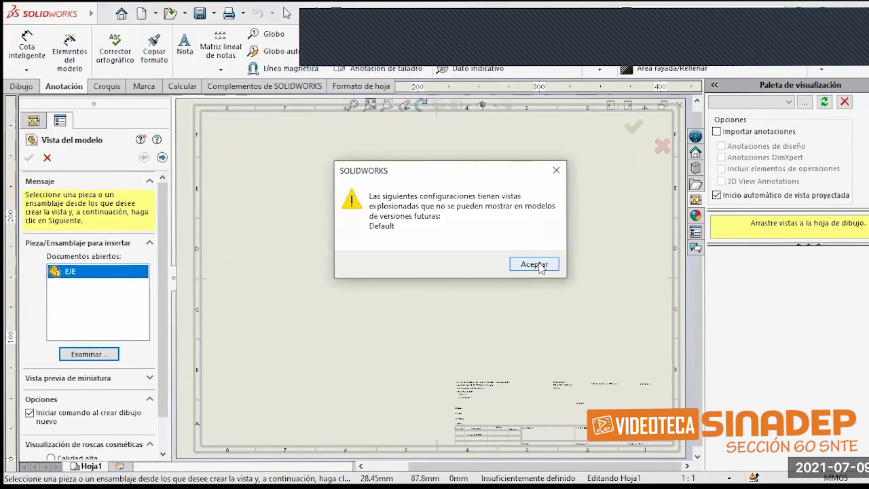
{"action": "left_click", "coordinate": [540, 267]}
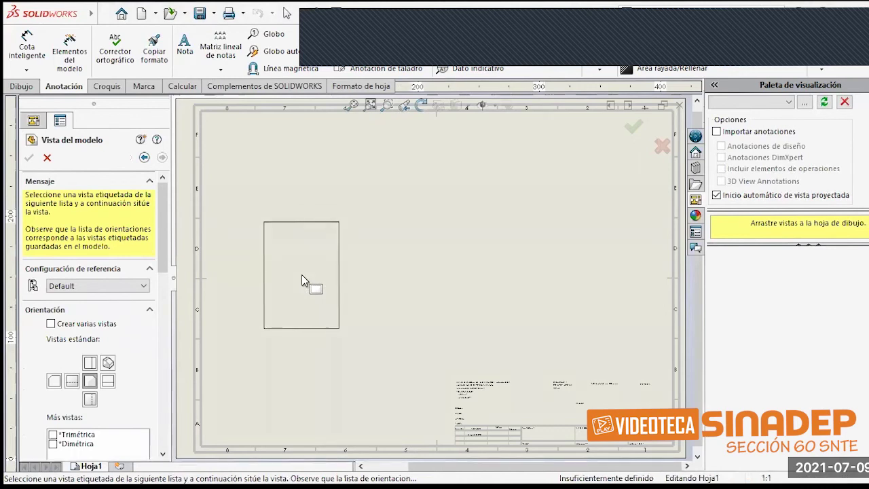
{"action": "left_click", "coordinate": [327, 291]}
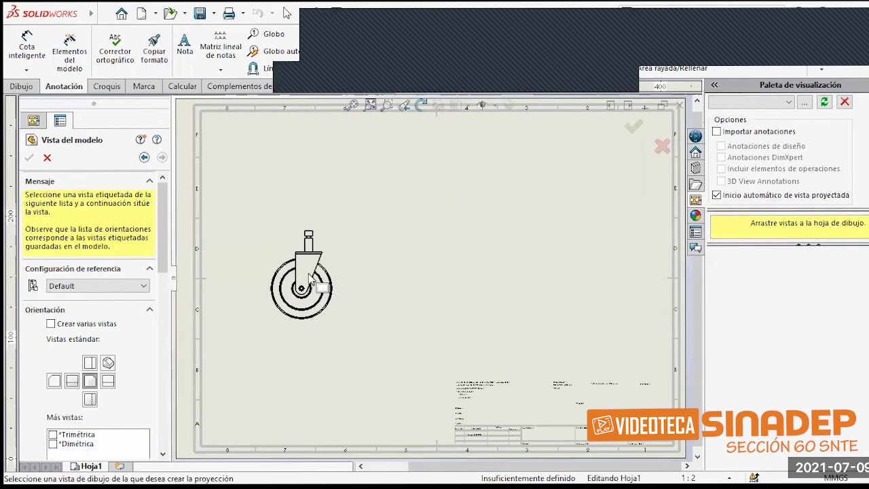
- Project four orthogonal views from the front view, placing one above, one below and one on each side
{"action": "left_click", "coordinate": [311, 277]}
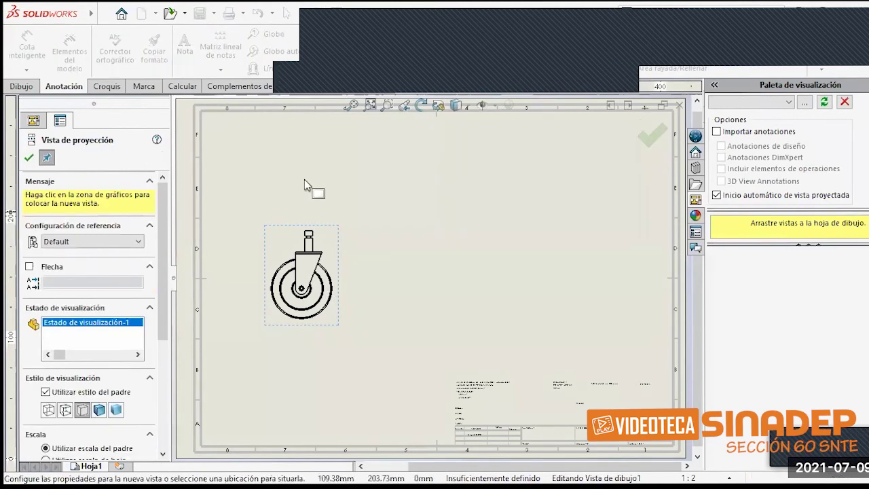
{"action": "left_click", "coordinate": [307, 156]}
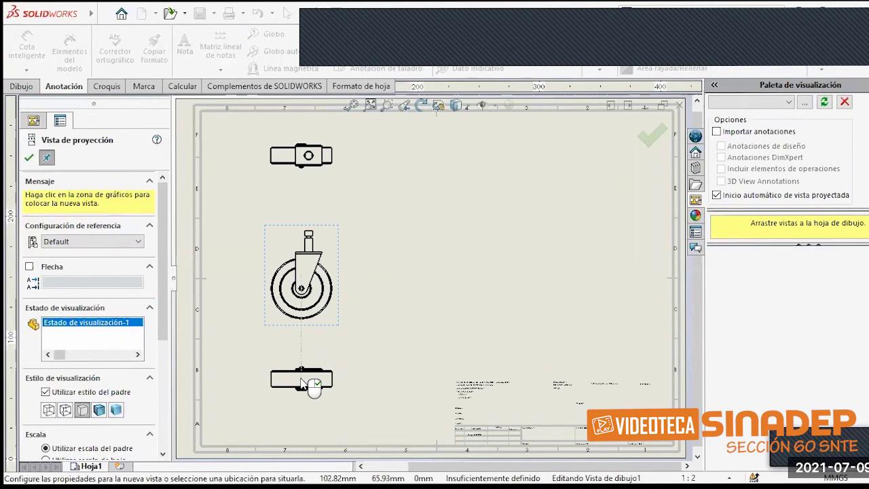
{"action": "left_click", "coordinate": [302, 382]}
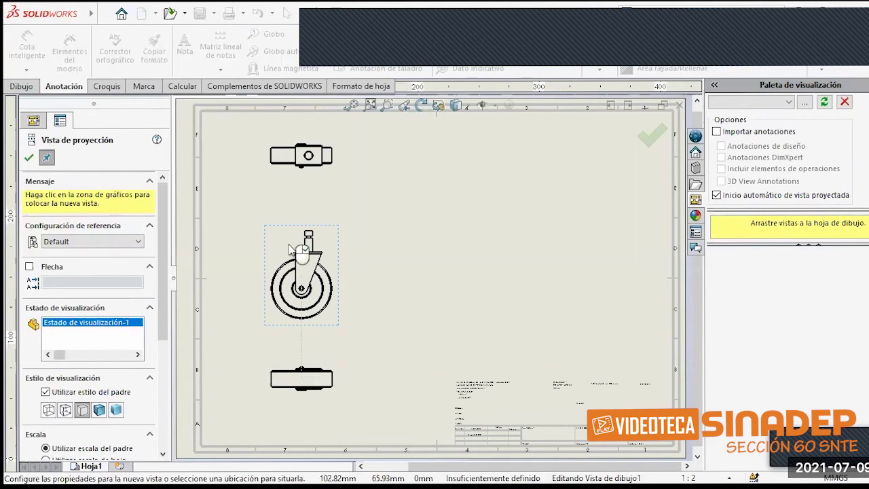
{"action": "left_click", "coordinate": [231, 285]}
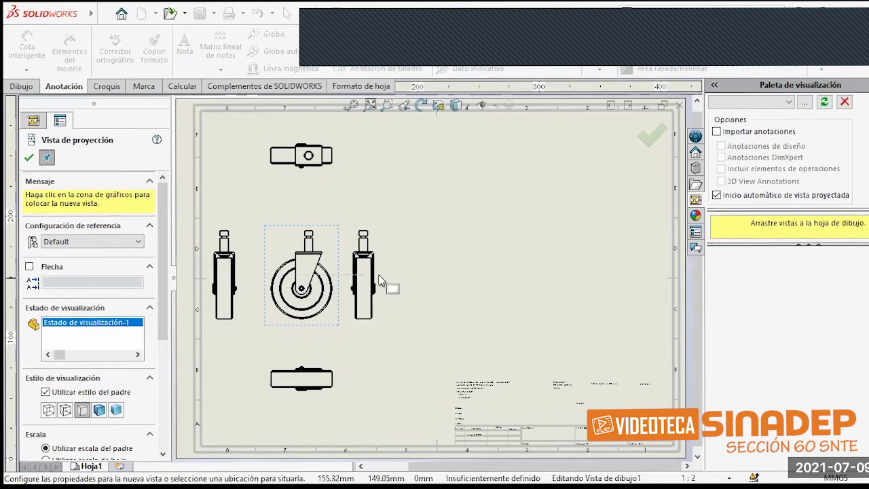
{"action": "left_click", "coordinate": [381, 280]}
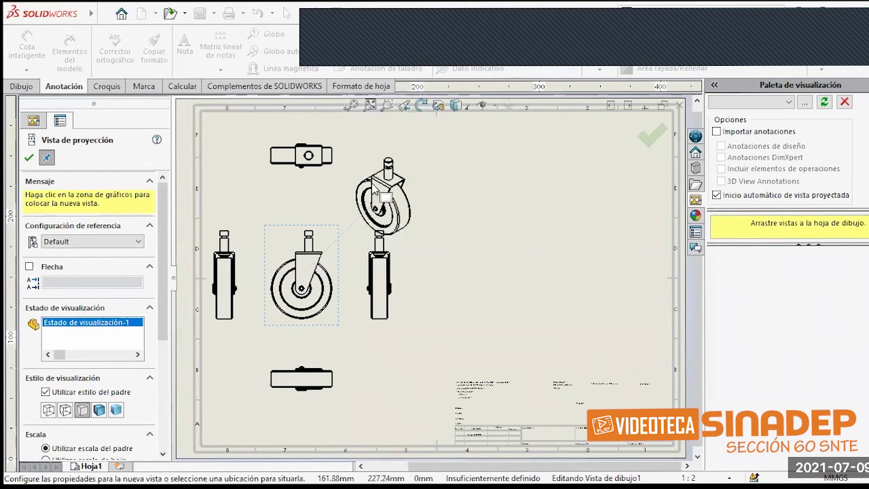
- Project four pictorial views diagonally from the front view, one toward each corner, and finish the projected views
{"action": "left_click", "coordinate": [385, 196]}
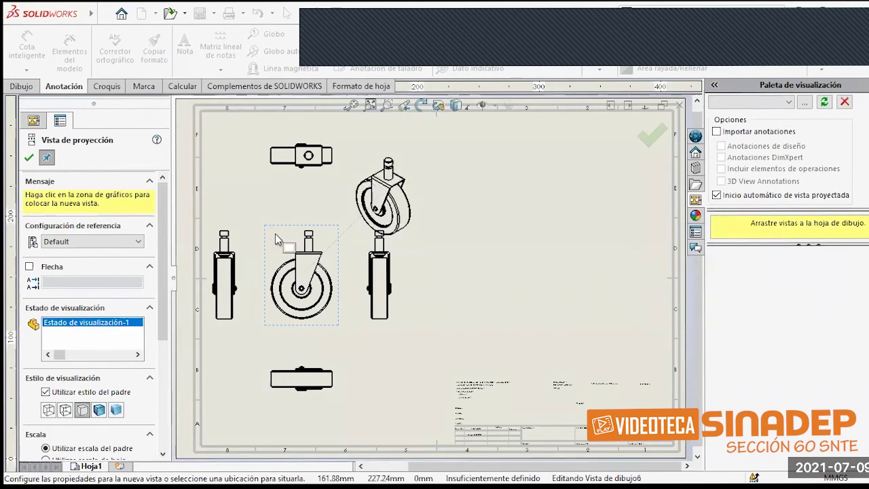
{"action": "left_click", "coordinate": [319, 265]}
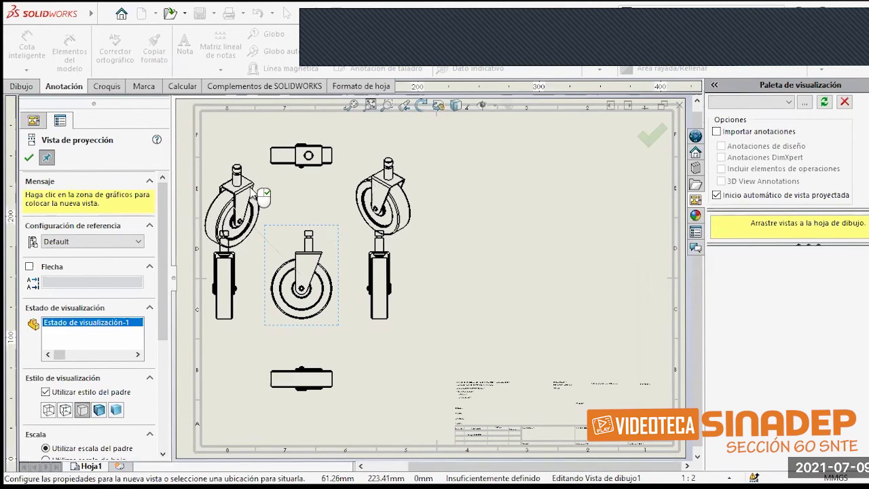
{"action": "left_click", "coordinate": [253, 191]}
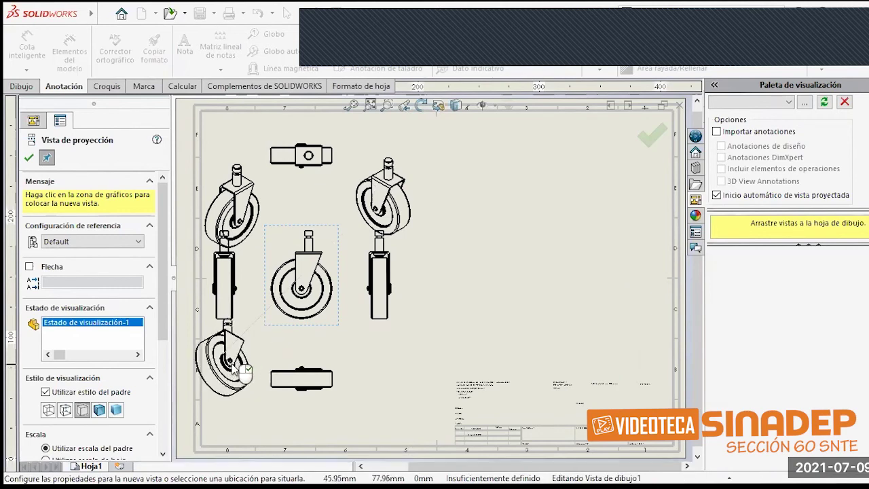
{"action": "left_click", "coordinate": [241, 370]}
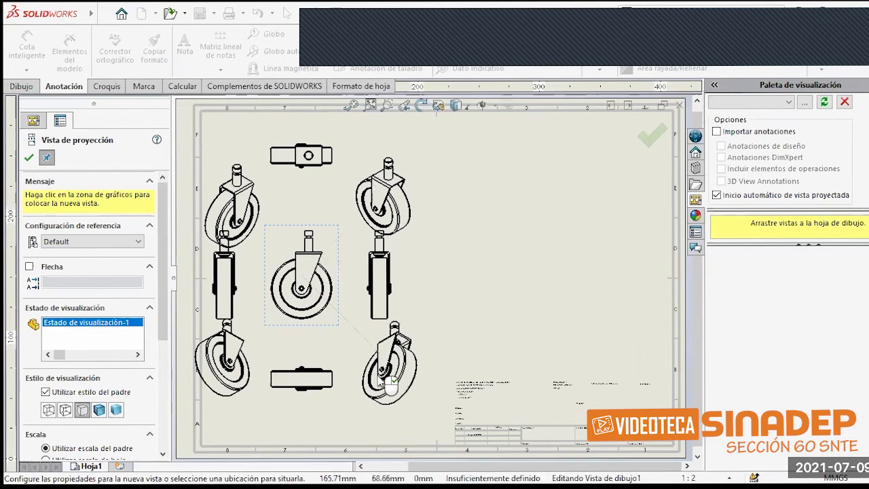
{"action": "left_click", "coordinate": [391, 384]}
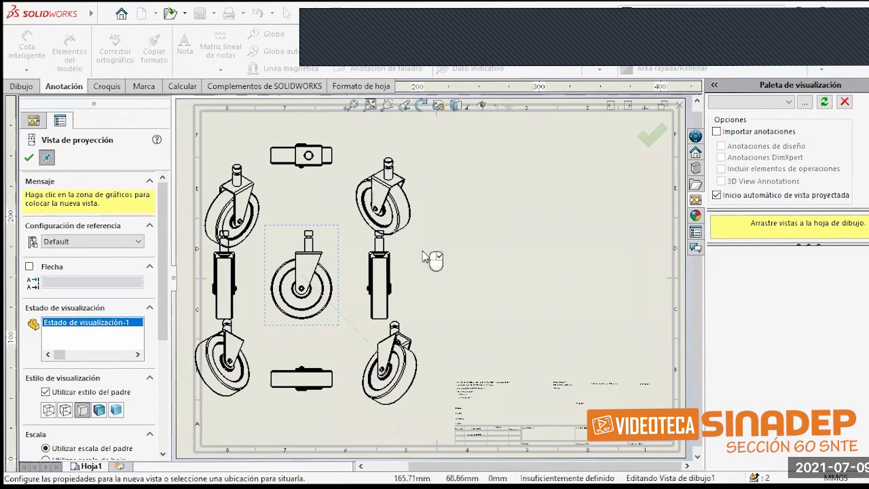
{"action": "left_click", "coordinate": [340, 383]}
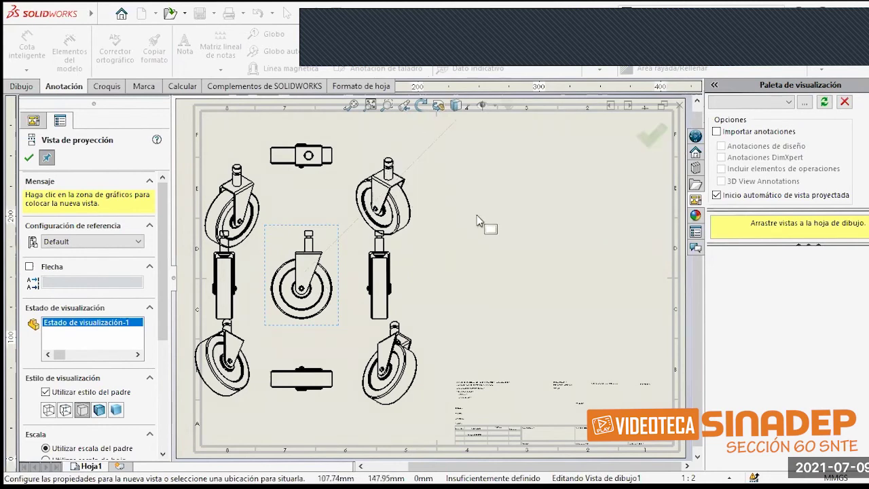
{"action": "left_click", "coordinate": [648, 146]}
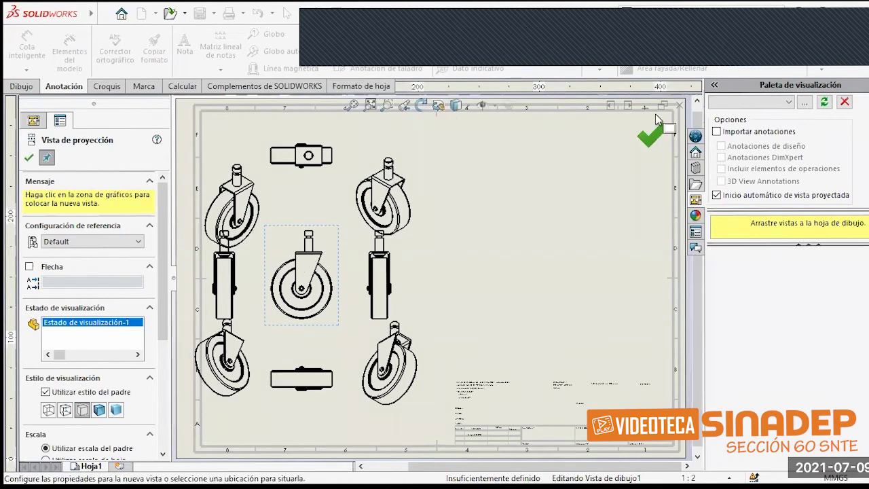
{"action": "left_click", "coordinate": [652, 139]}
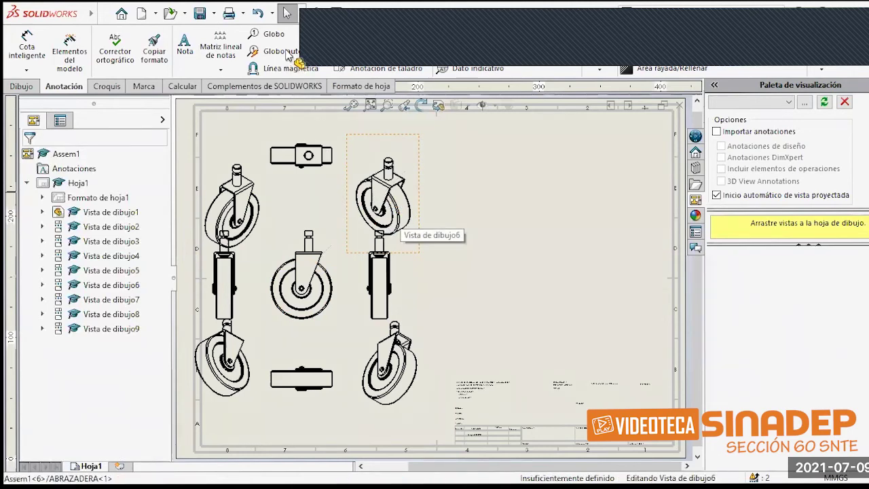
- Add automatic balloons to the pictorial view up and to the right of the front view
{"action": "left_click", "coordinate": [389, 208]}
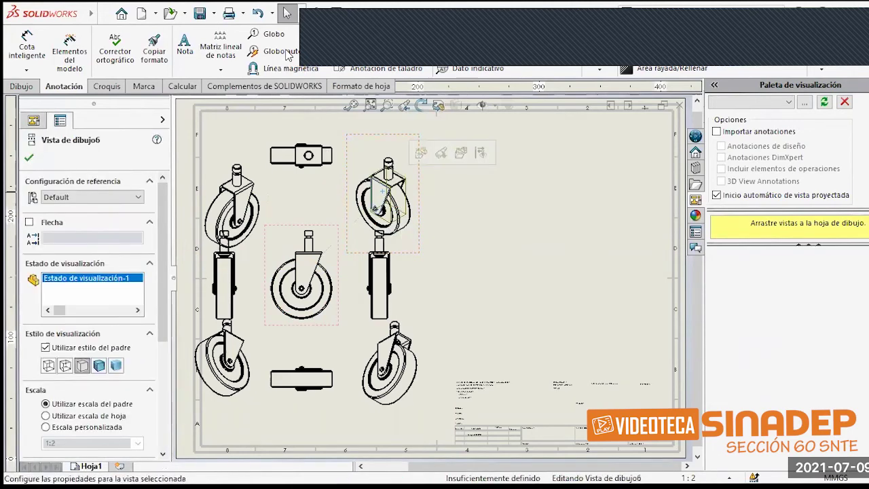
{"action": "left_click", "coordinate": [285, 51]}
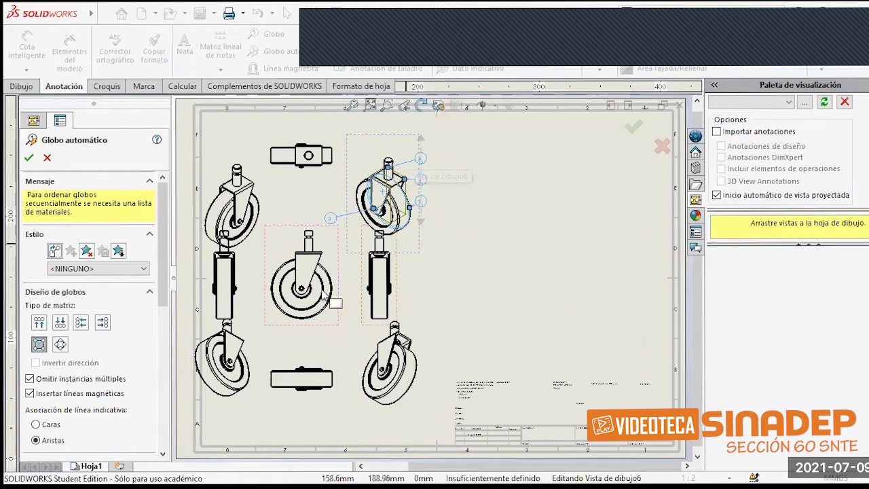
{"action": "left_click", "coordinate": [293, 163]}
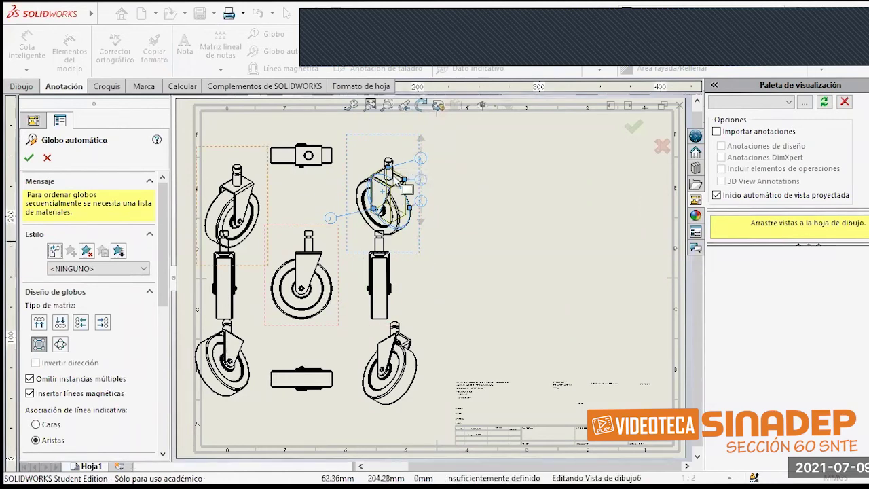
{"action": "left_click", "coordinate": [633, 131]}
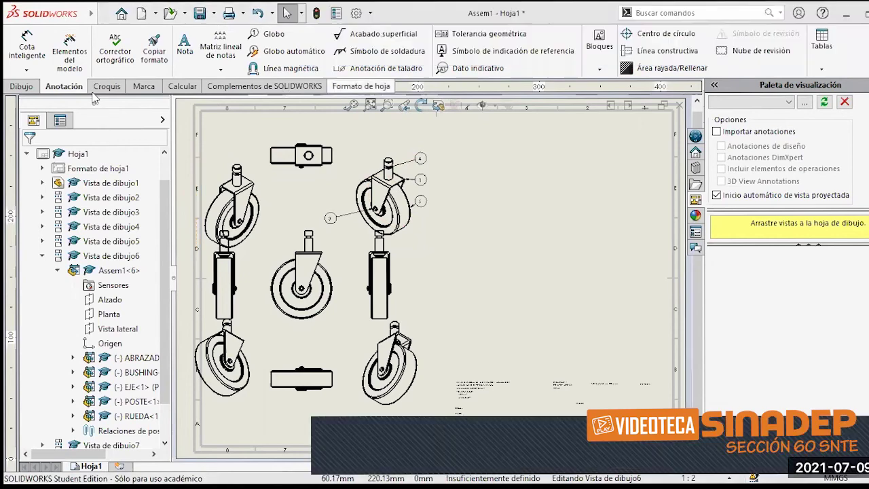
- Insert a bill of materials for the ballooned pictorial view using the bom-standard template, placing it just above the title block
{"action": "left_click", "coordinate": [20, 87]}
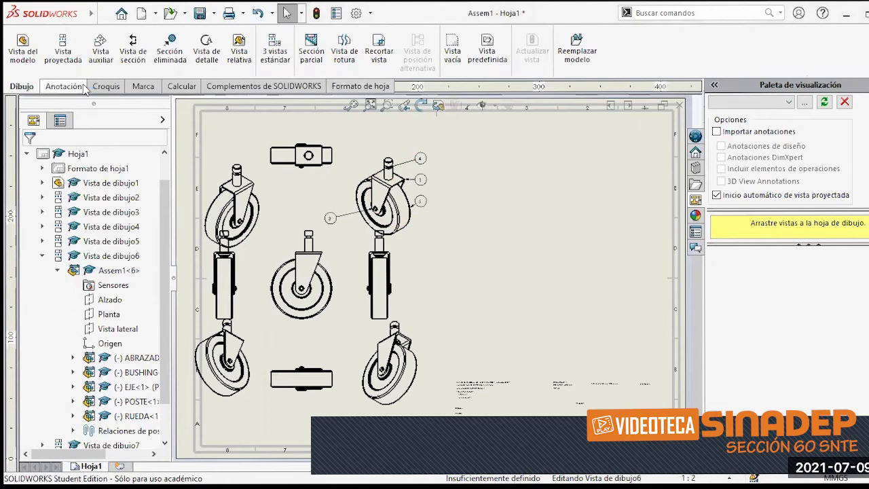
{"action": "left_click", "coordinate": [83, 87]}
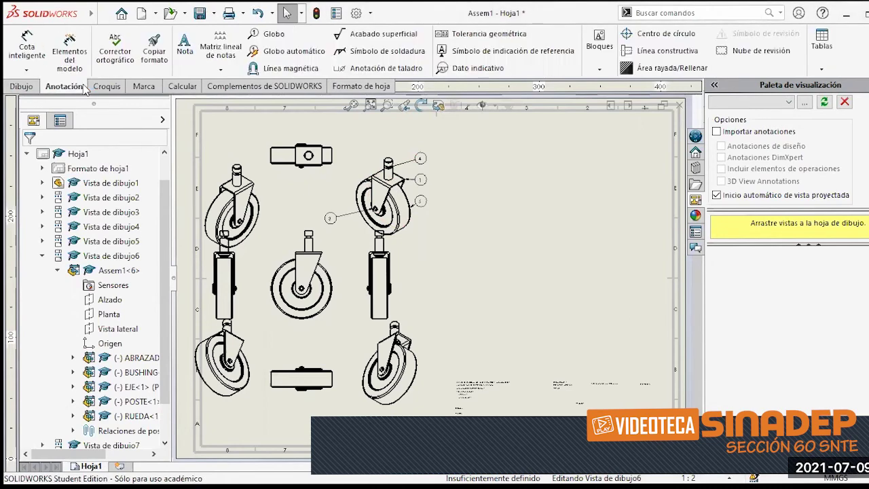
{"action": "left_click", "coordinate": [823, 70]}
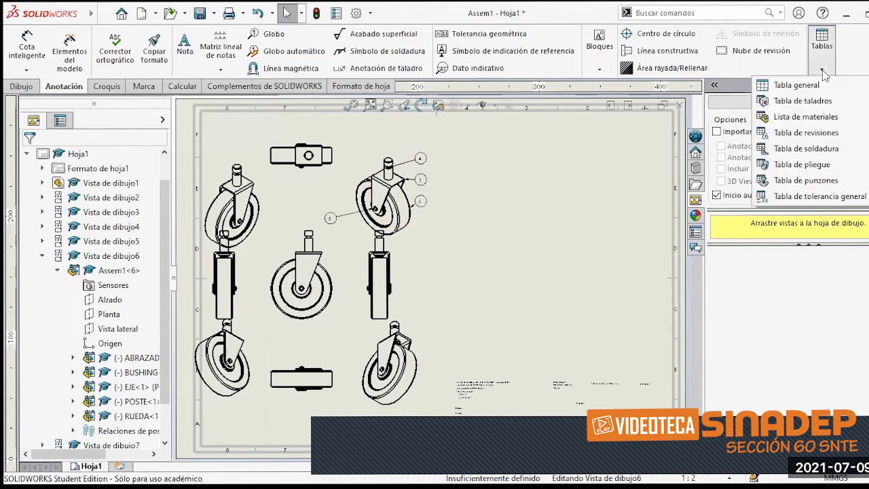
{"action": "left_click", "coordinate": [807, 117]}
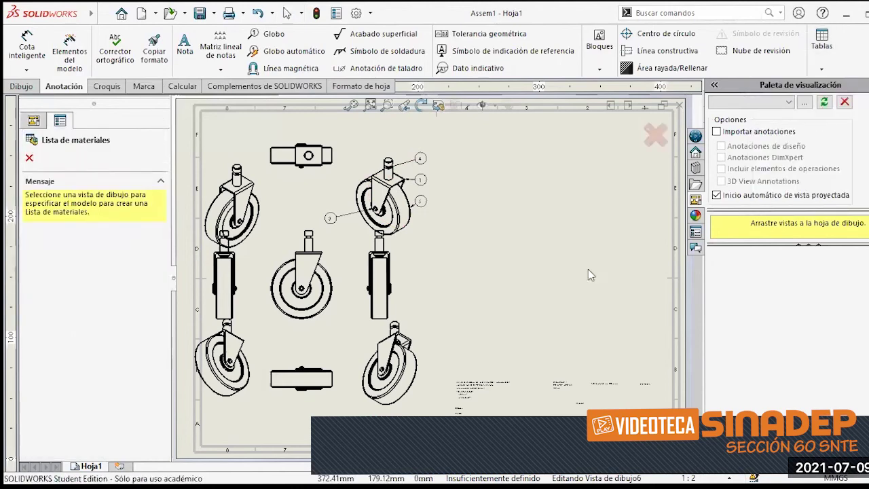
{"action": "left_click", "coordinate": [497, 236]}
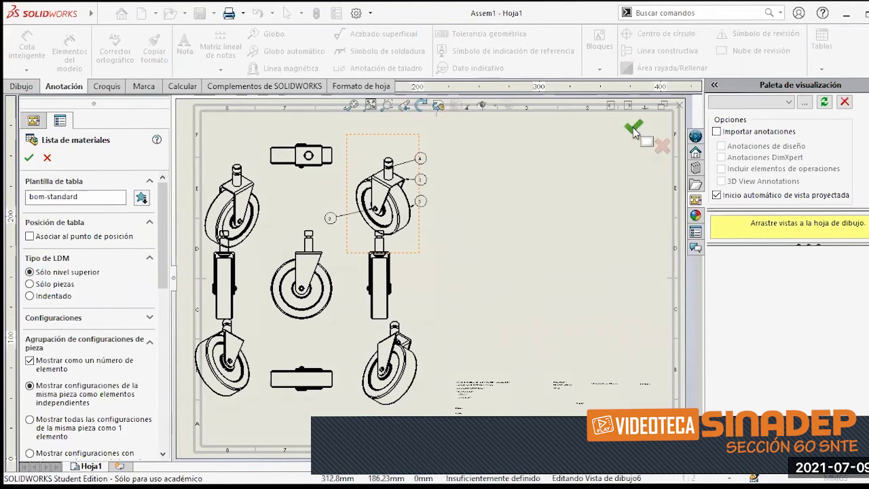
{"action": "key", "text": "Escape"}
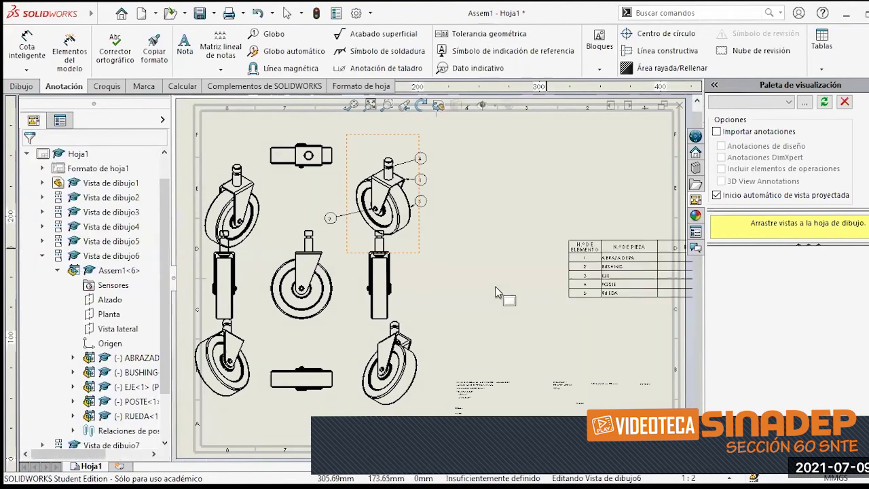
{"action": "left_click", "coordinate": [440, 290]}
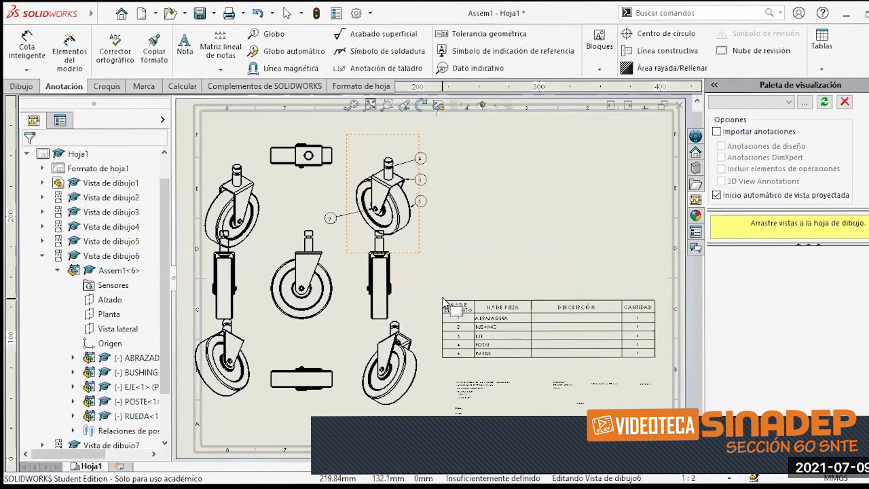
{"action": "left_click", "coordinate": [442, 297]}
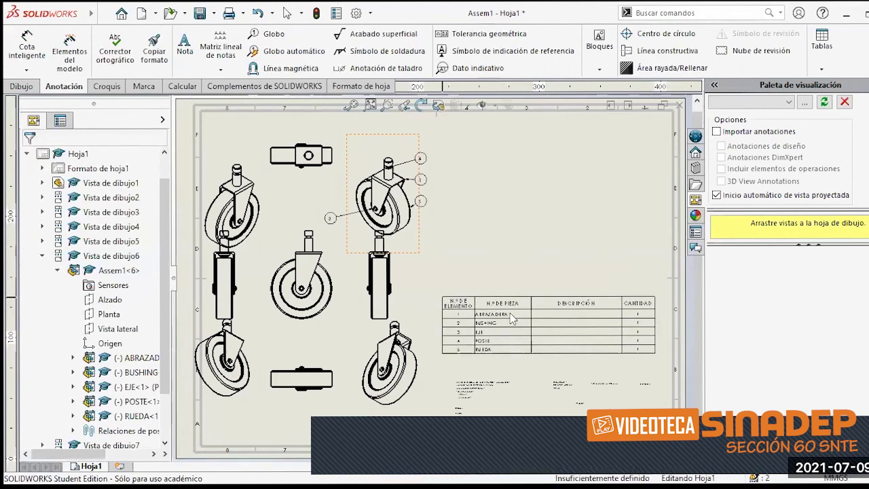
{"action": "left_click", "coordinate": [454, 353]}
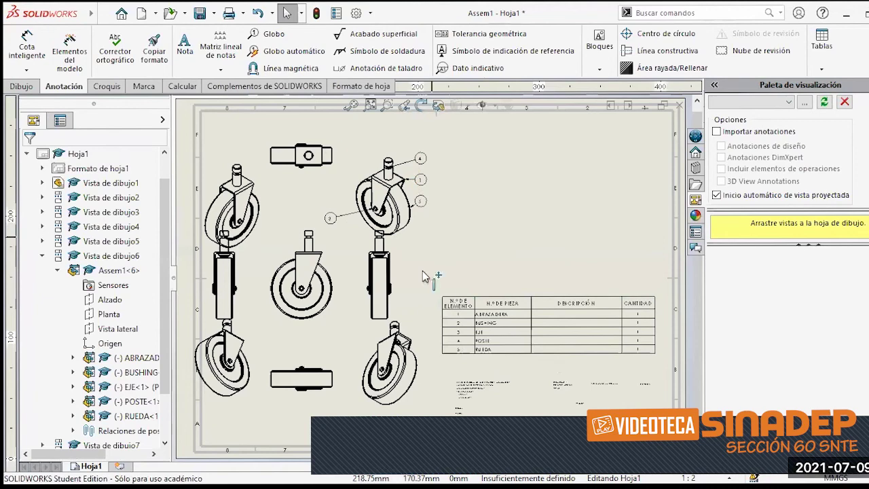
- Add a single circular balloon to the wheel (RUEDA) in the projected view above the front view
{"action": "left_click", "coordinate": [272, 36]}
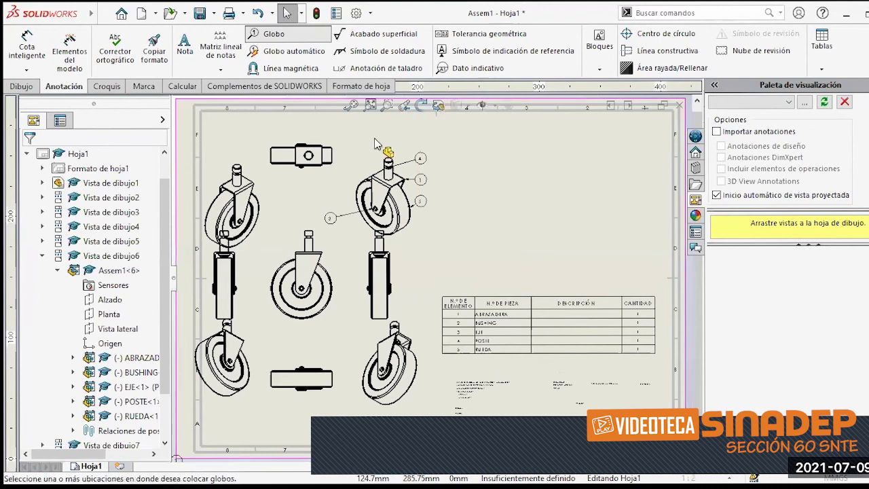
{"action": "left_click", "coordinate": [329, 152]}
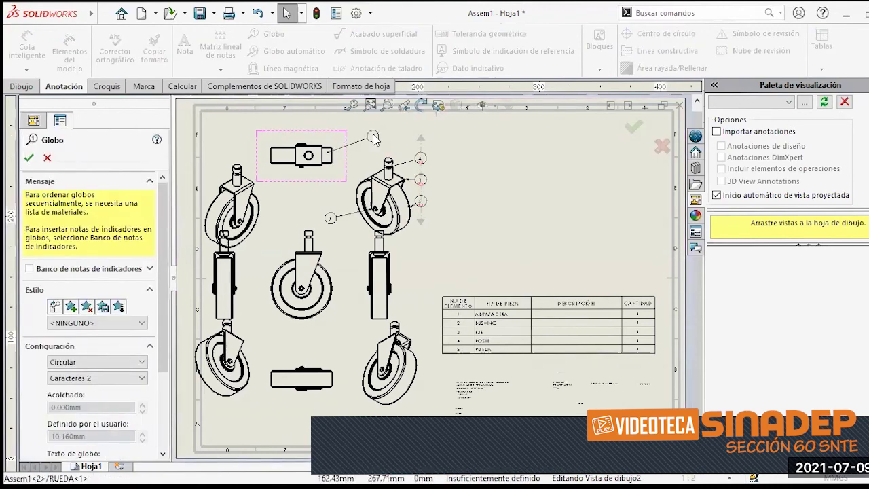
{"action": "left_click", "coordinate": [372, 138]}
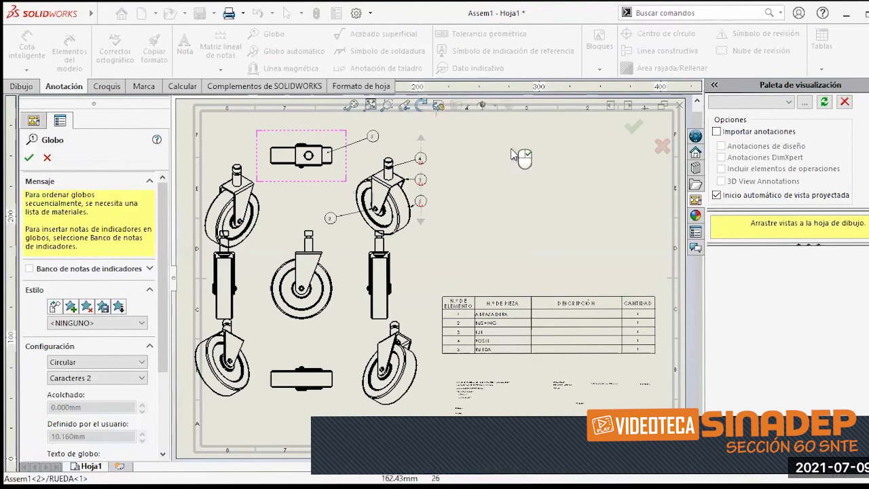
{"action": "left_click", "coordinate": [635, 128]}
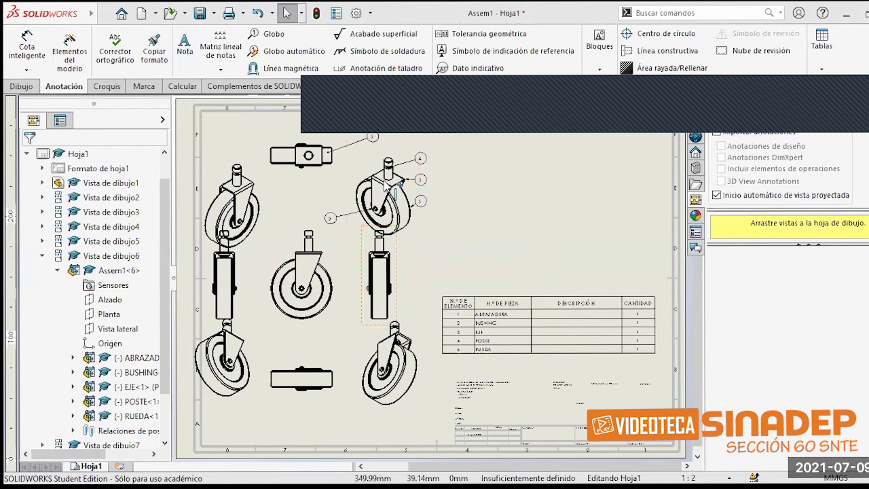
- Set the display style of the ballooned pictorial view at the upper right of the front view to Shaded With Edges
{"action": "left_click", "coordinate": [389, 184]}
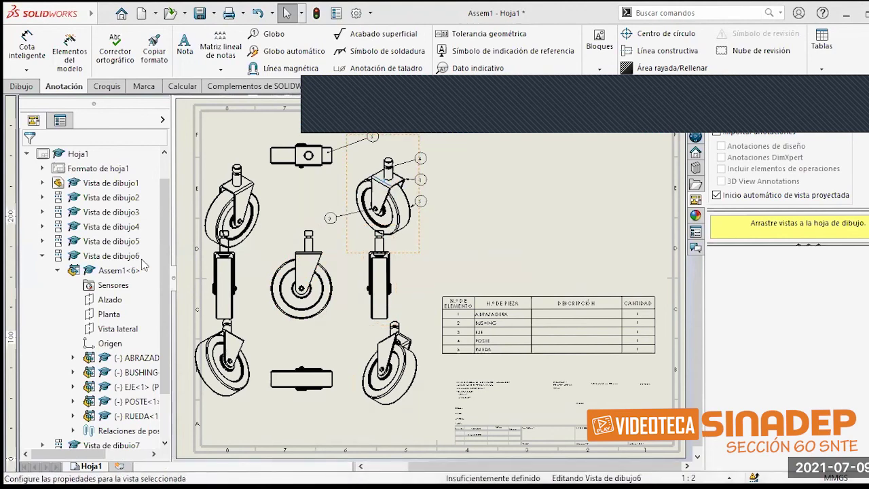
{"action": "scroll", "coordinate": [112, 264], "scroll_direction": "down", "scroll_amount": 1}
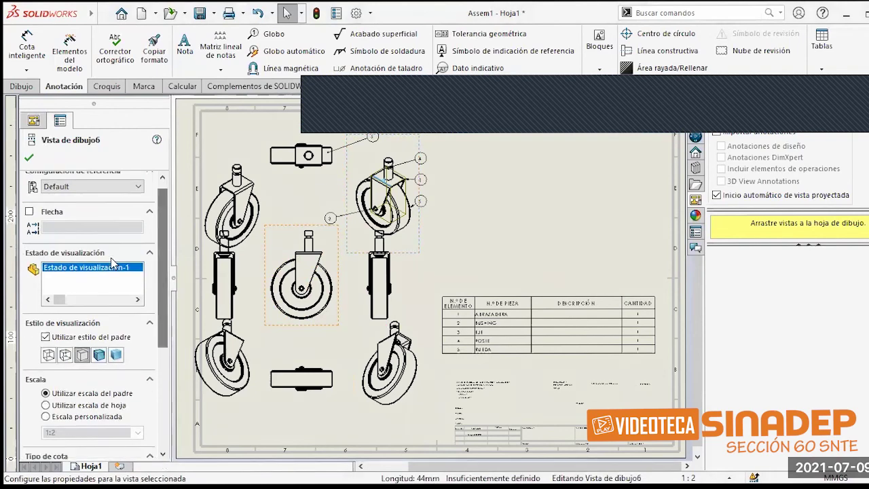
{"action": "left_click", "coordinate": [100, 355]}
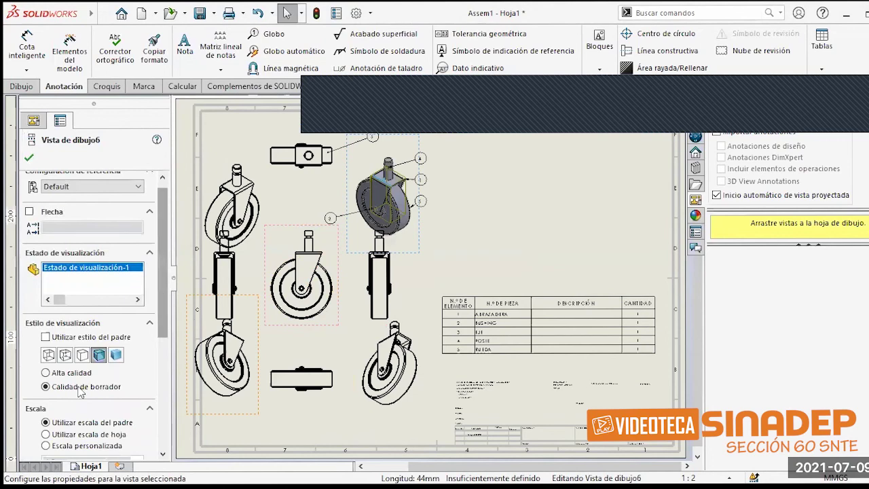
- Try custom scales of 1:5 and 1:20 on the shaded pictorial view and return it to 1:2
{"action": "scroll", "coordinate": [85, 374], "scroll_direction": "down", "scroll_amount": 3}
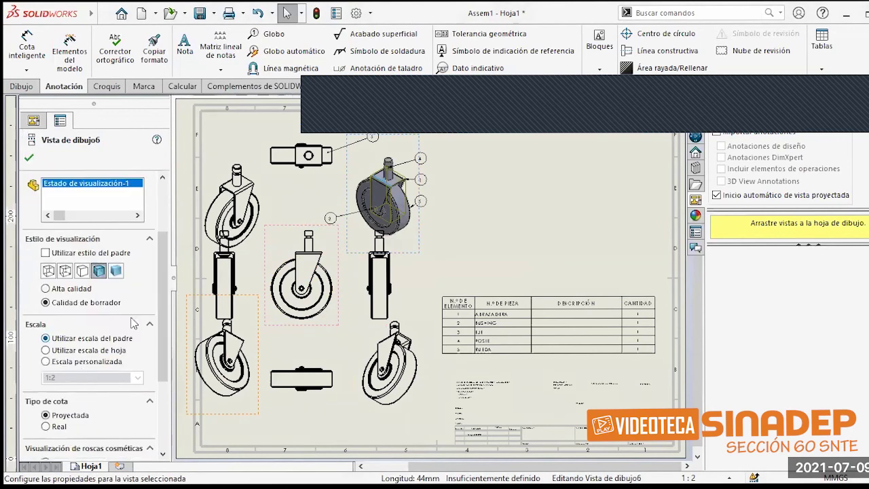
{"action": "left_click", "coordinate": [46, 362]}
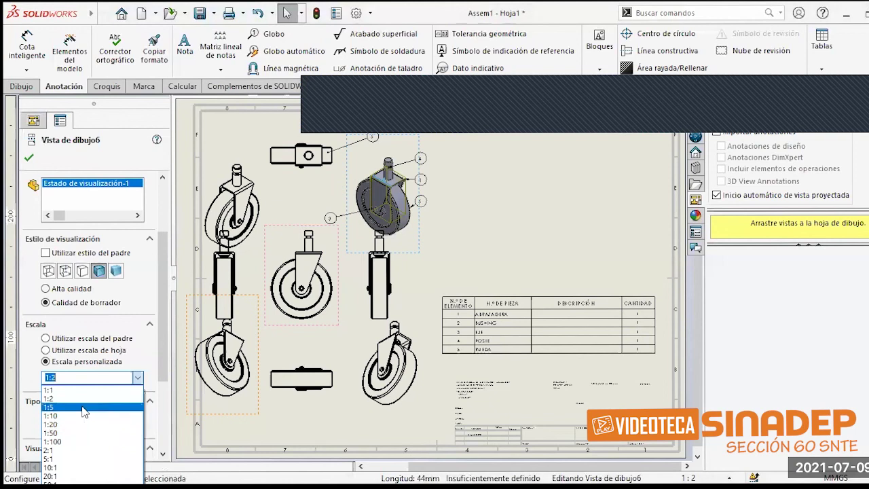
{"action": "left_click", "coordinate": [83, 408]}
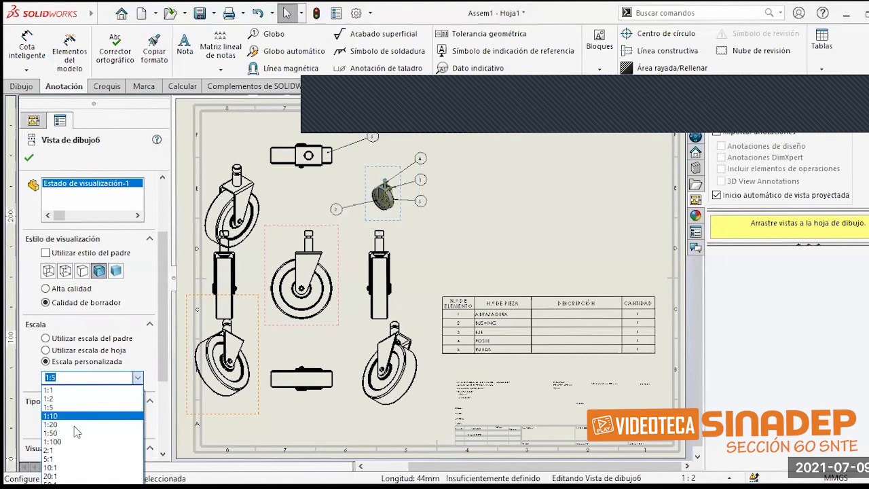
{"action": "left_click", "coordinate": [74, 426]}
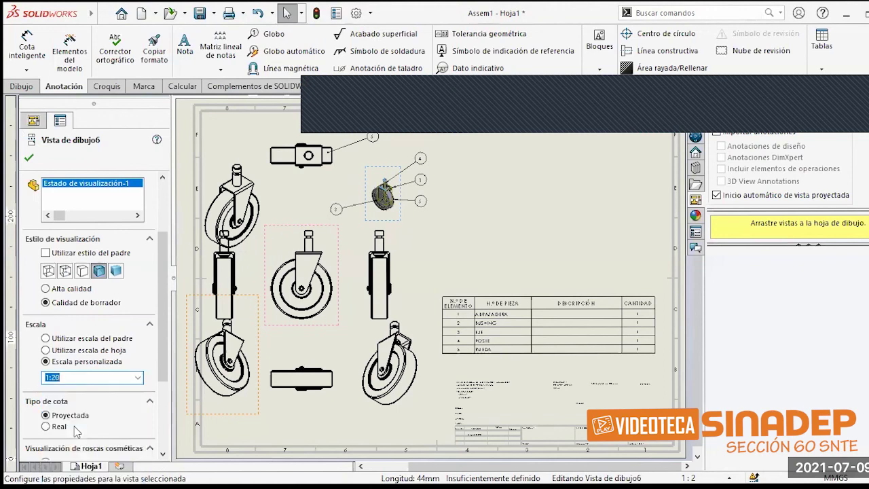
{"action": "left_click", "coordinate": [140, 377]}
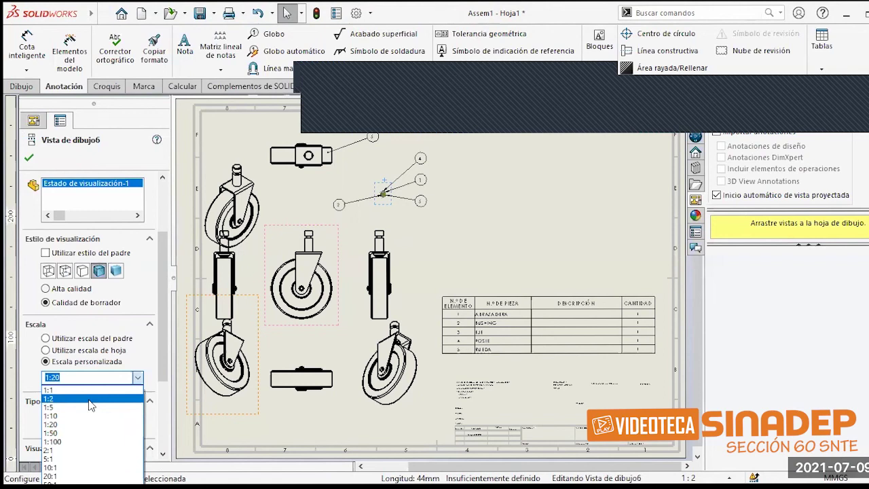
{"action": "key", "text": "Return"}
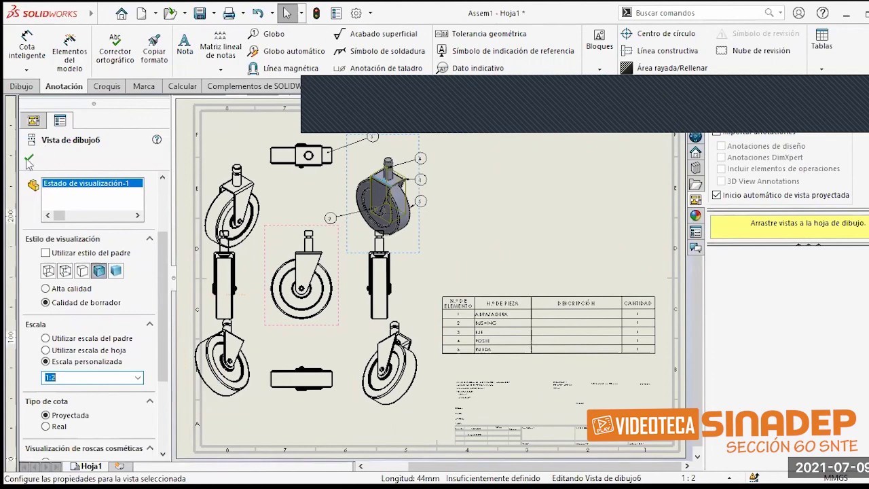
- Move the pictorial view at the lower left of the front view slightly down and inward on the sheet
{"action": "left_click", "coordinate": [248, 400]}
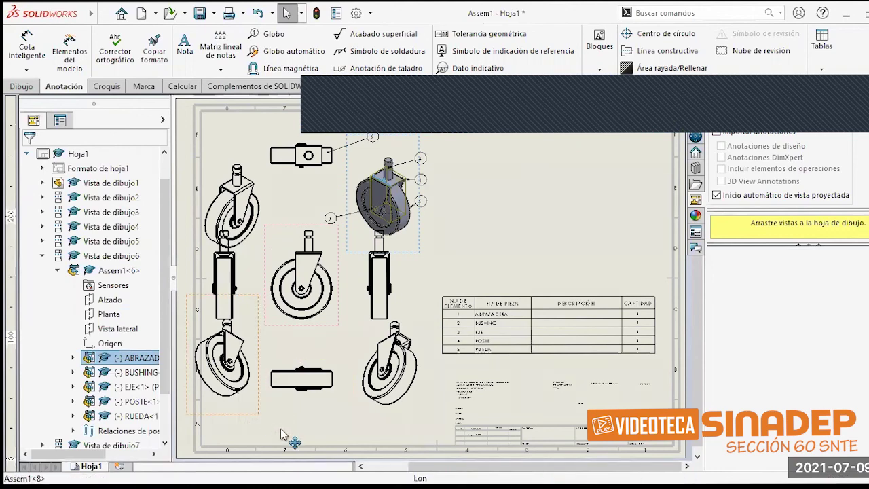
{"action": "left_click_drag", "start_coordinate": [248, 401], "coordinate": [277, 417]}
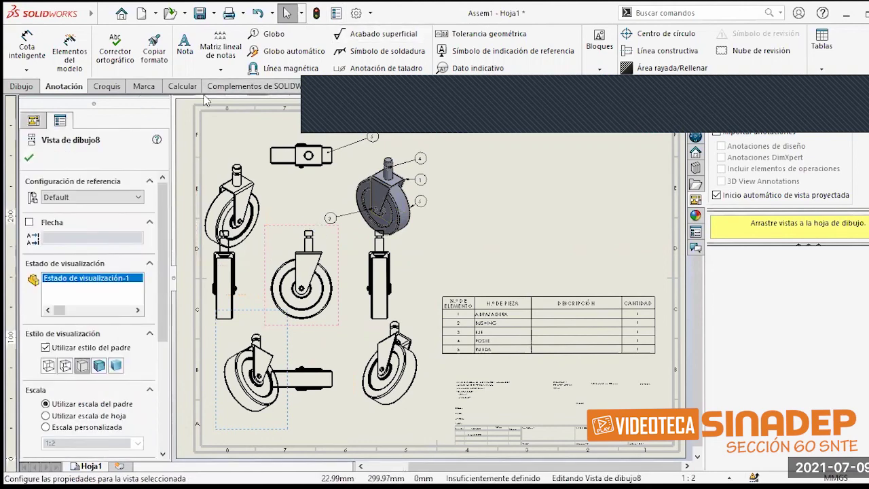
- Start saving a copy of the drawing as Assem1 in the Ensemble Abrazadera folder, in Adobe Portable Document Format (*.pdf)
{"action": "left_click", "coordinate": [215, 13]}
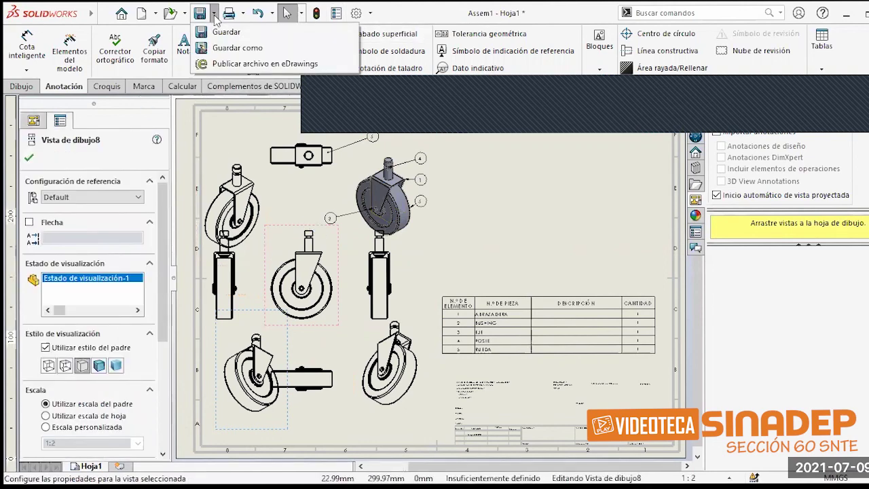
{"action": "left_click", "coordinate": [271, 48]}
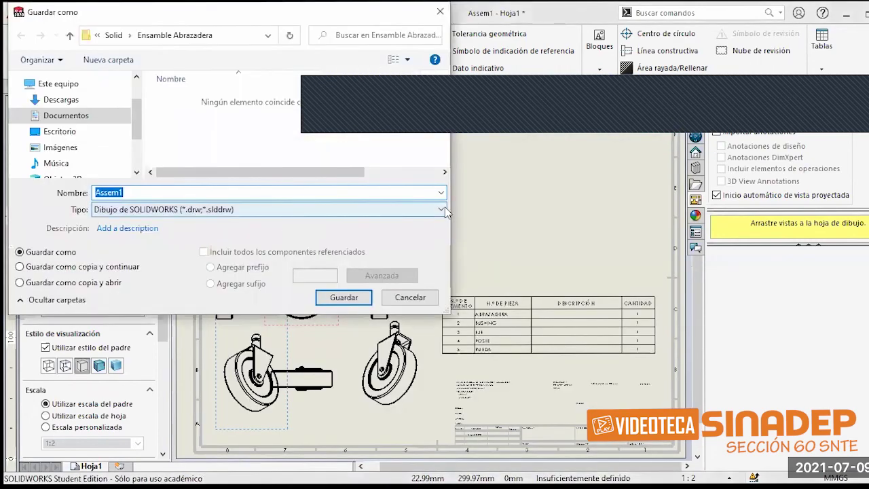
{"action": "left_click", "coordinate": [442, 210]}
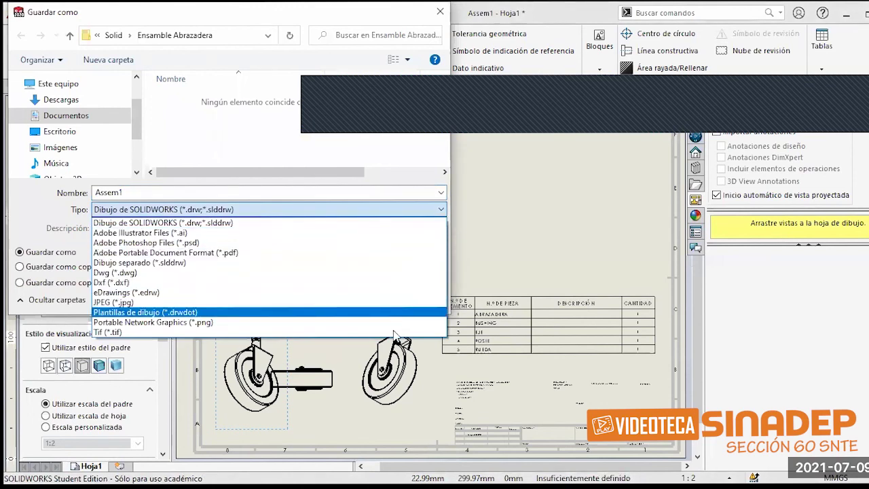
{"action": "left_click", "coordinate": [237, 253]}
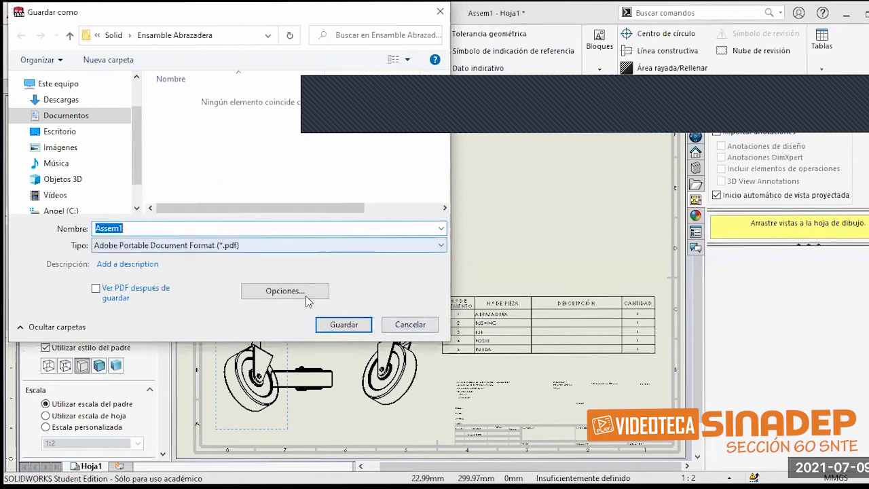